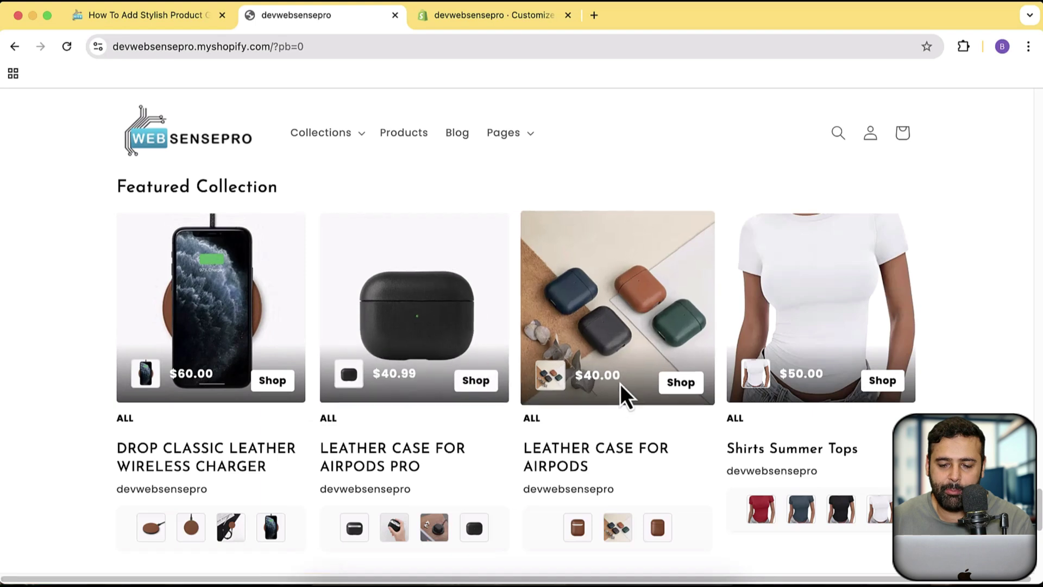
Show the black, then grey-blue Shirts Summer Tops variant and the brown Leather Case for AirPods
{"action": "left_click", "coordinate": [846, 520]}
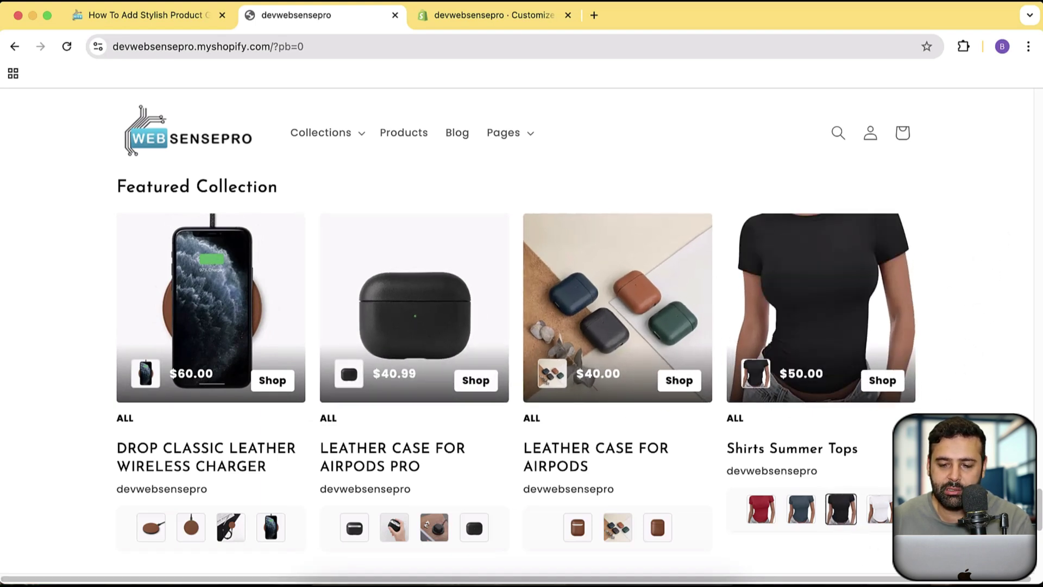
{"action": "left_click", "coordinate": [798, 521]}
{"action": "left_click", "coordinate": [659, 526]}
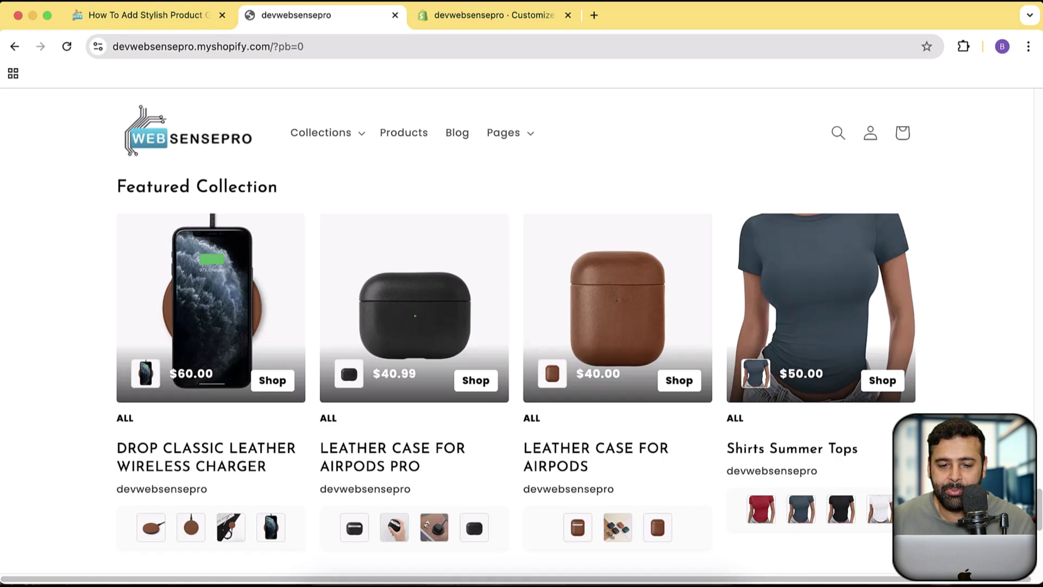
Scroll through the storefront and reveal the plan comparison table
{"action": "scroll", "coordinate": [521, 370], "scroll_direction": "up", "scroll_amount": 10}
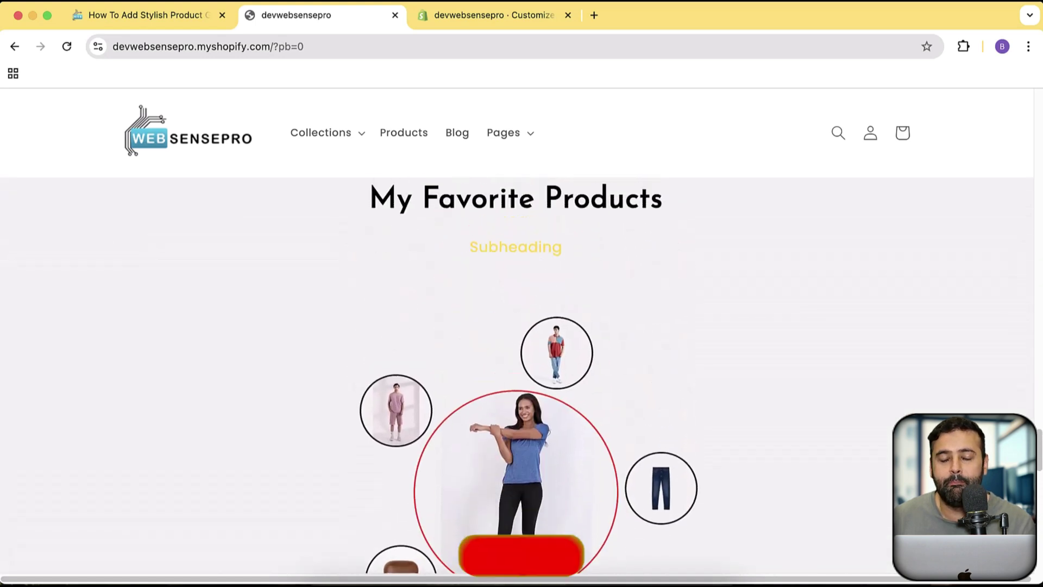
{"action": "scroll", "coordinate": [522, 369], "scroll_direction": "up", "scroll_amount": 8}
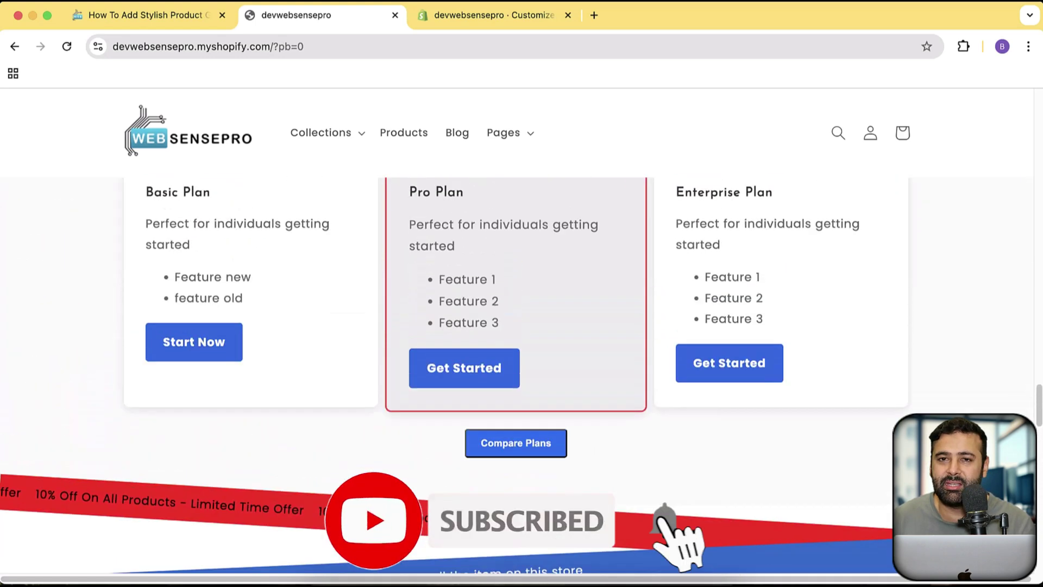
{"action": "scroll", "coordinate": [914, 386], "scroll_direction": "up", "scroll_amount": 2}
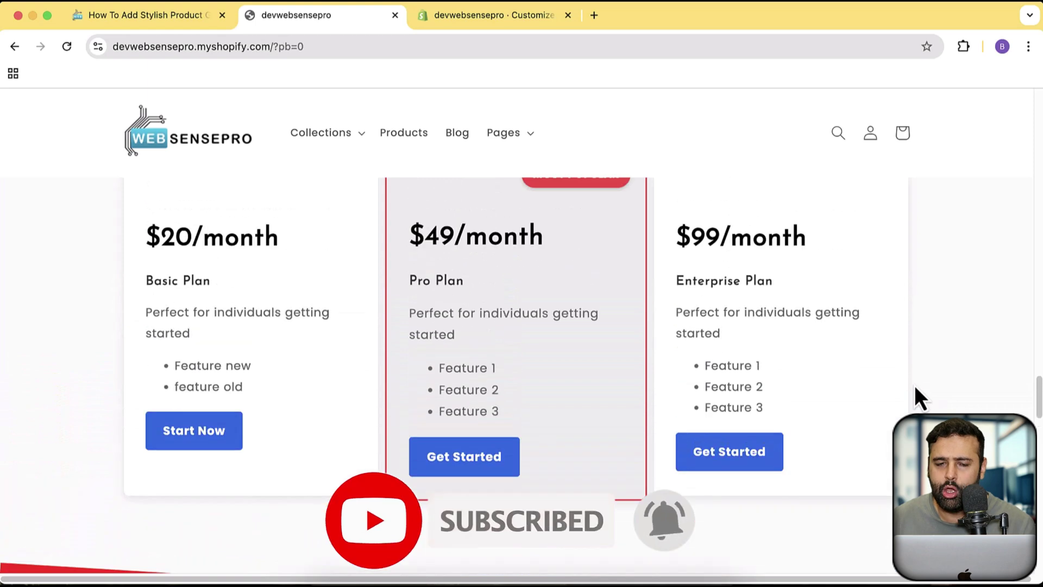
{"action": "scroll", "coordinate": [916, 387], "scroll_direction": "up", "scroll_amount": 3}
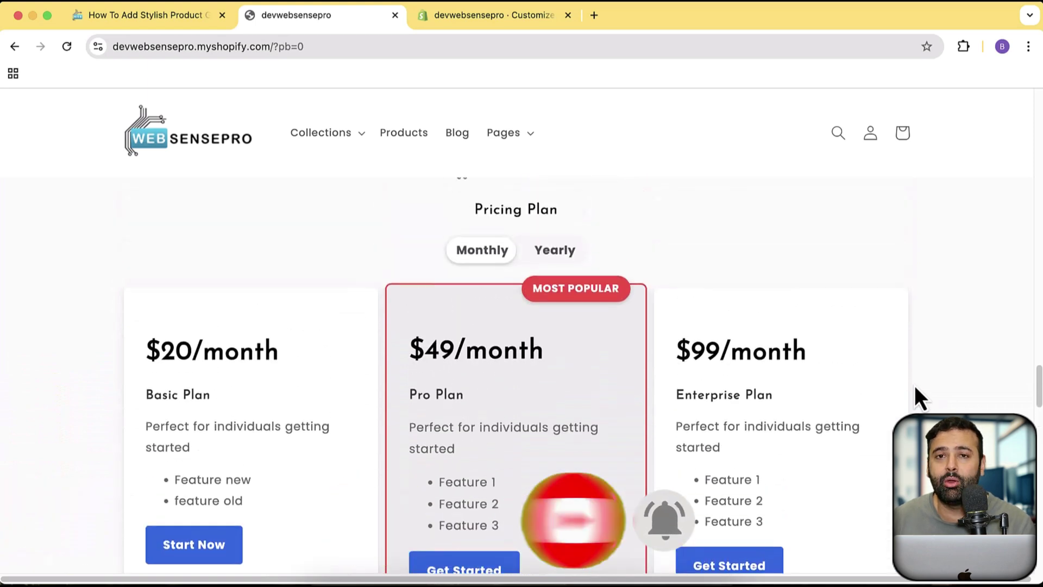
{"action": "scroll", "coordinate": [873, 304], "scroll_direction": "down", "scroll_amount": 1}
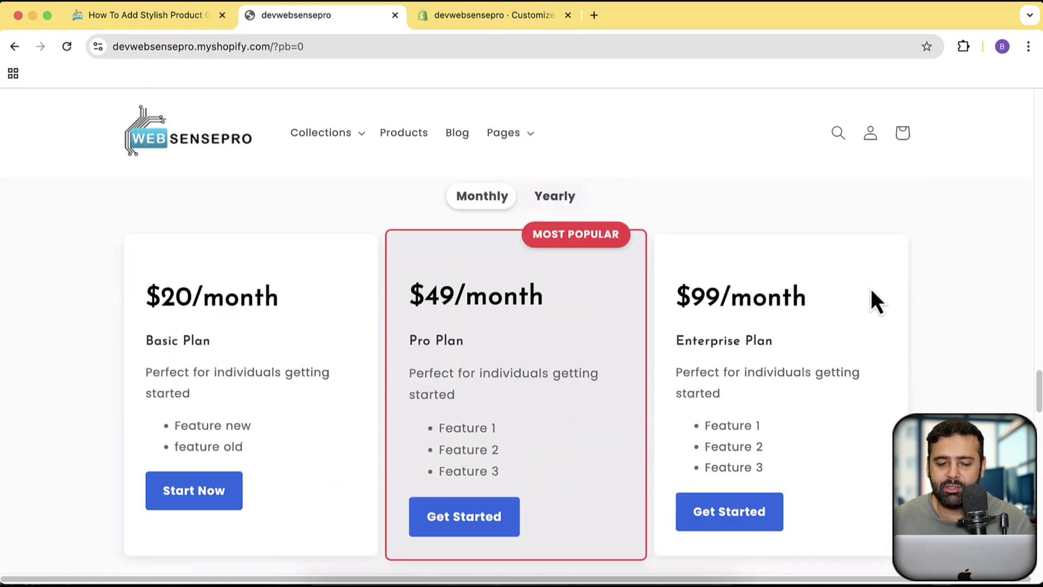
{"action": "scroll", "coordinate": [885, 323], "scroll_direction": "down", "scroll_amount": 10}
{"action": "scroll", "coordinate": [887, 325], "scroll_direction": "up", "scroll_amount": 3}
{"action": "scroll", "coordinate": [887, 325], "scroll_direction": "down", "scroll_amount": 6}
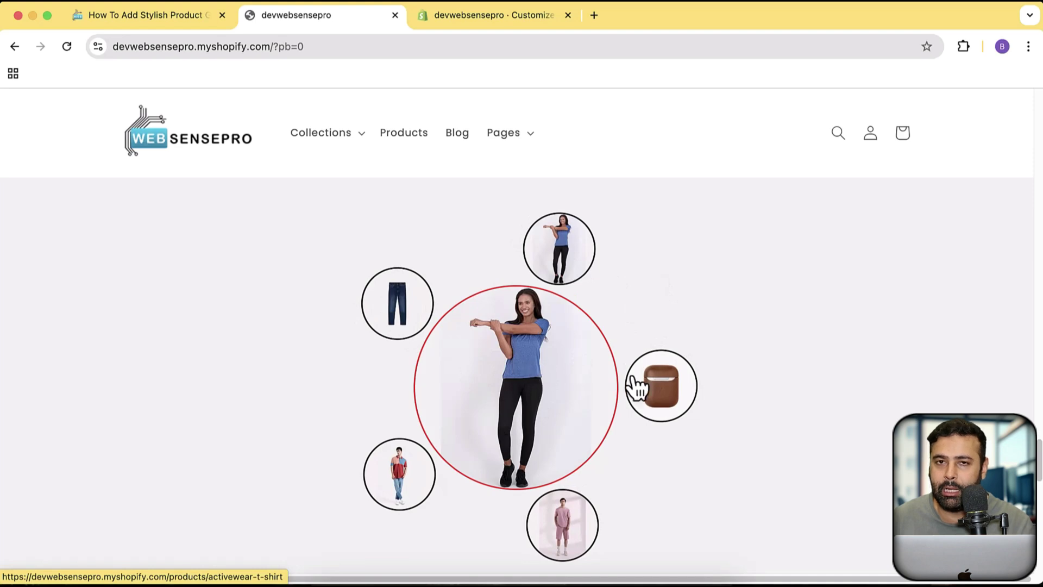
{"action": "scroll", "coordinate": [862, 345], "scroll_direction": "up", "scroll_amount": 8}
{"action": "scroll", "coordinate": [781, 272], "scroll_direction": "down", "scroll_amount": 2}
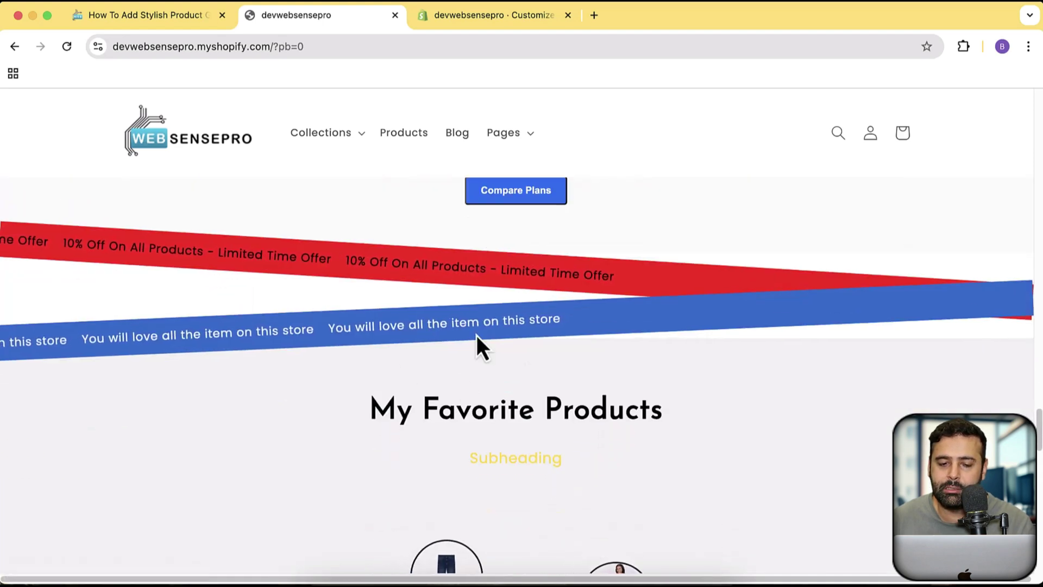
{"action": "scroll", "coordinate": [554, 326], "scroll_direction": "up", "scroll_amount": 8}
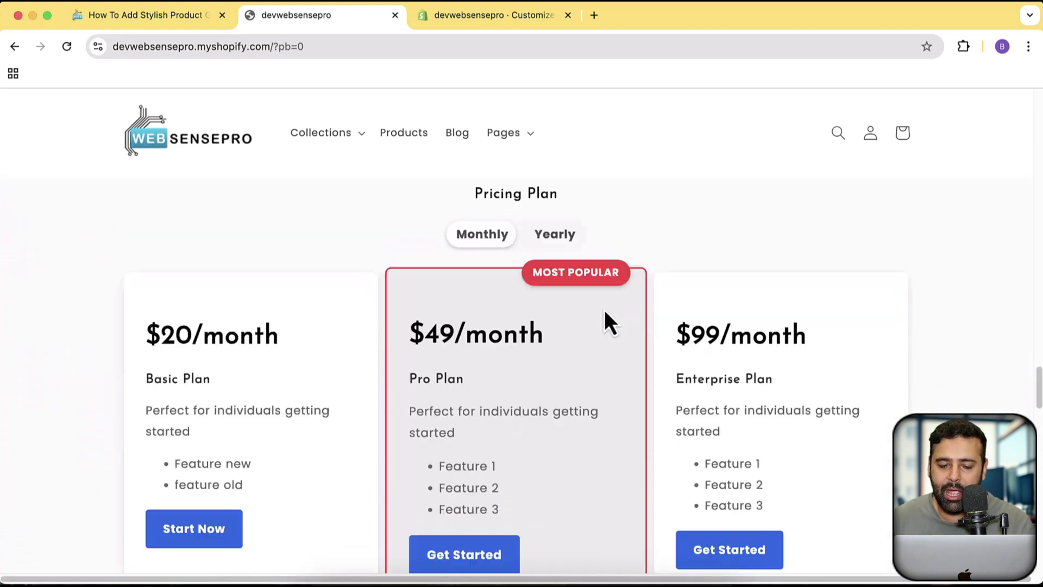
{"action": "scroll", "coordinate": [604, 315], "scroll_direction": "down", "scroll_amount": 3}
{"action": "scroll", "coordinate": [576, 414], "scroll_direction": "down", "scroll_amount": 3}
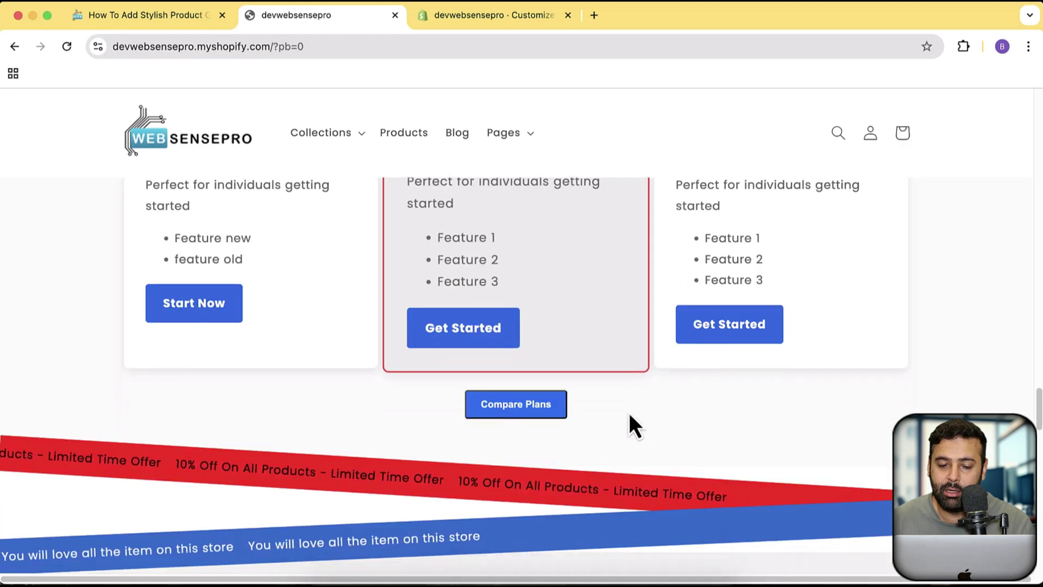
{"action": "left_click", "coordinate": [534, 412]}
{"action": "scroll", "coordinate": [652, 315], "scroll_direction": "down", "scroll_amount": 3}
{"action": "scroll", "coordinate": [566, 298], "scroll_direction": "up", "scroll_amount": 9}
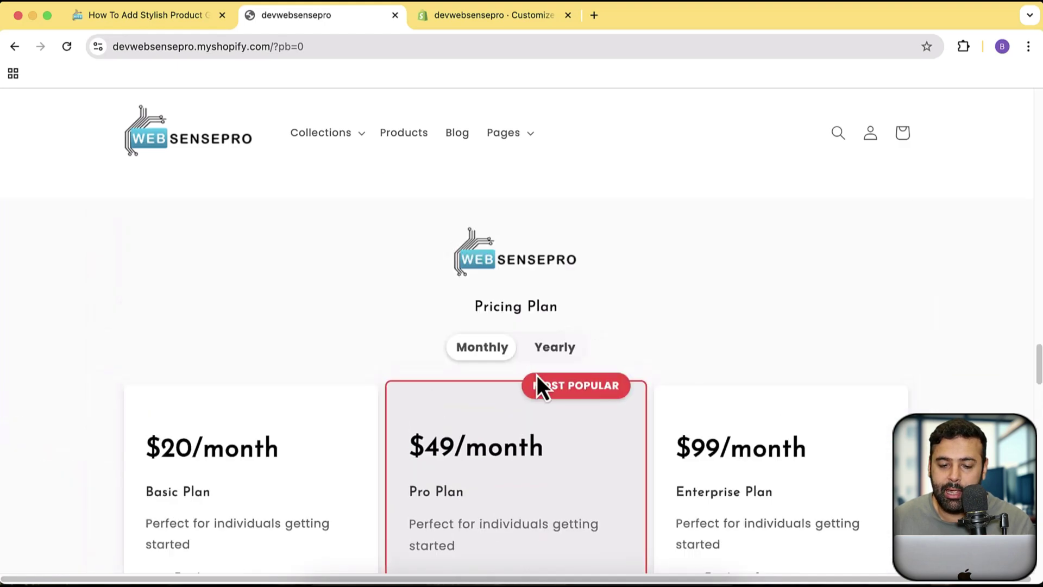
Switch the plan prices to Yearly and go to the home page theme customizer
{"action": "left_click", "coordinate": [553, 350]}
{"action": "scroll", "coordinate": [675, 348], "scroll_direction": "down", "scroll_amount": 5}
{"action": "scroll", "coordinate": [675, 340], "scroll_direction": "up", "scroll_amount": 12}
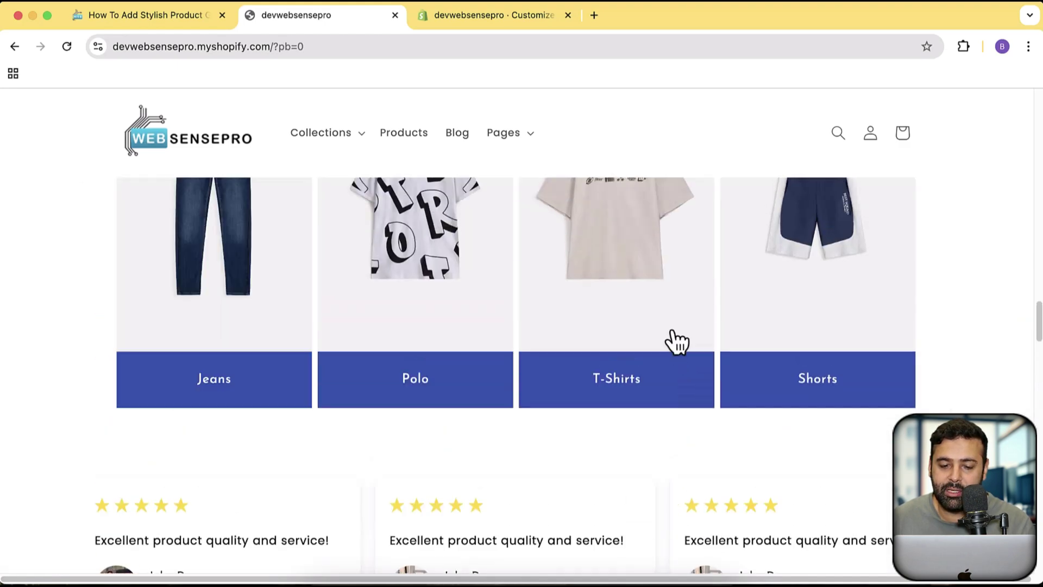
{"action": "scroll", "coordinate": [676, 341], "scroll_direction": "down", "scroll_amount": 3}
{"action": "scroll", "coordinate": [634, 391], "scroll_direction": "up", "scroll_amount": 10}
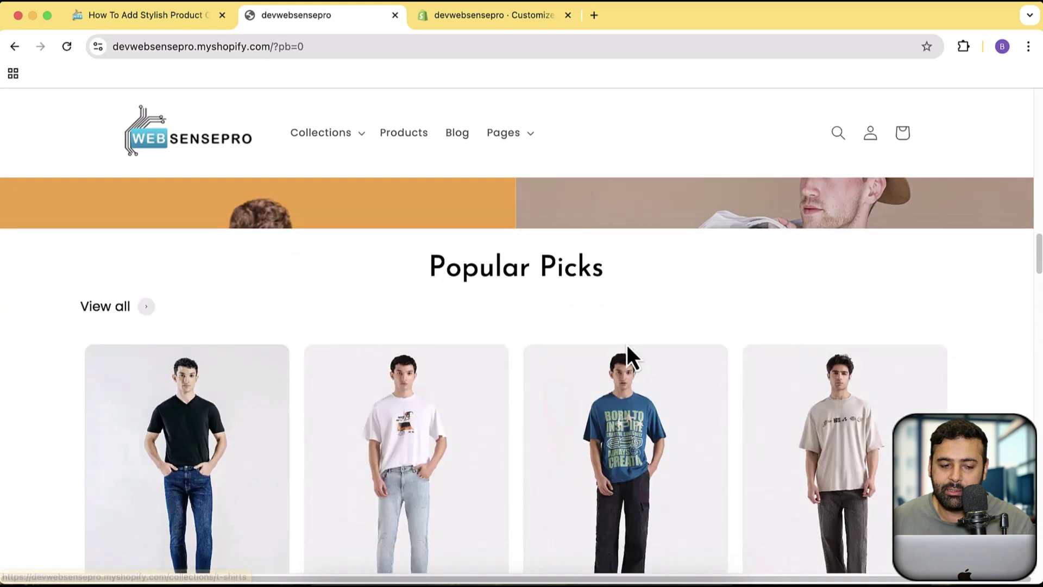
{"action": "scroll", "coordinate": [466, 384], "scroll_direction": "up", "scroll_amount": 1}
{"action": "scroll", "coordinate": [469, 389], "scroll_direction": "down", "scroll_amount": 15}
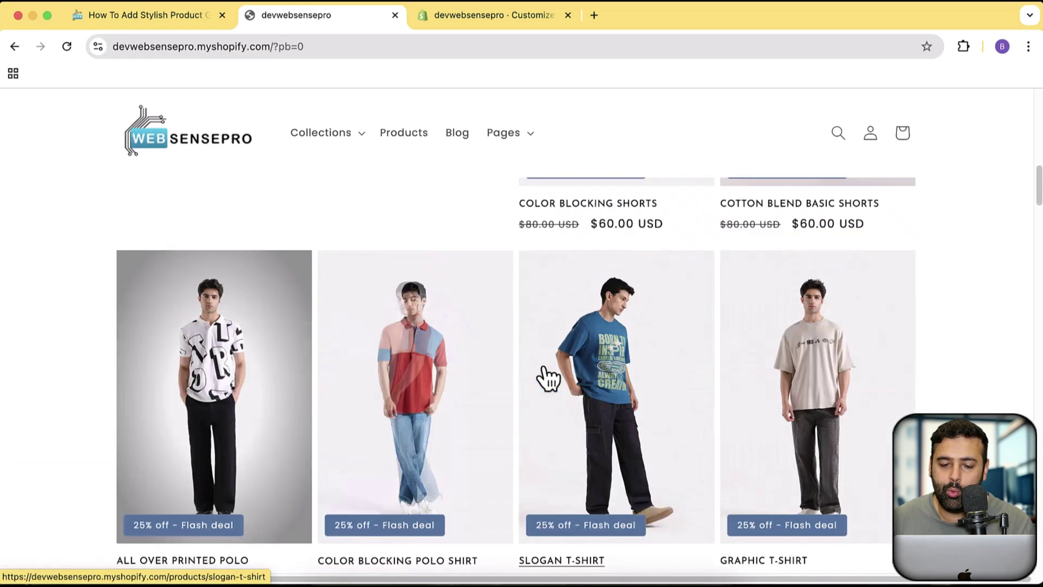
{"action": "scroll", "coordinate": [554, 359], "scroll_direction": "up", "scroll_amount": 3}
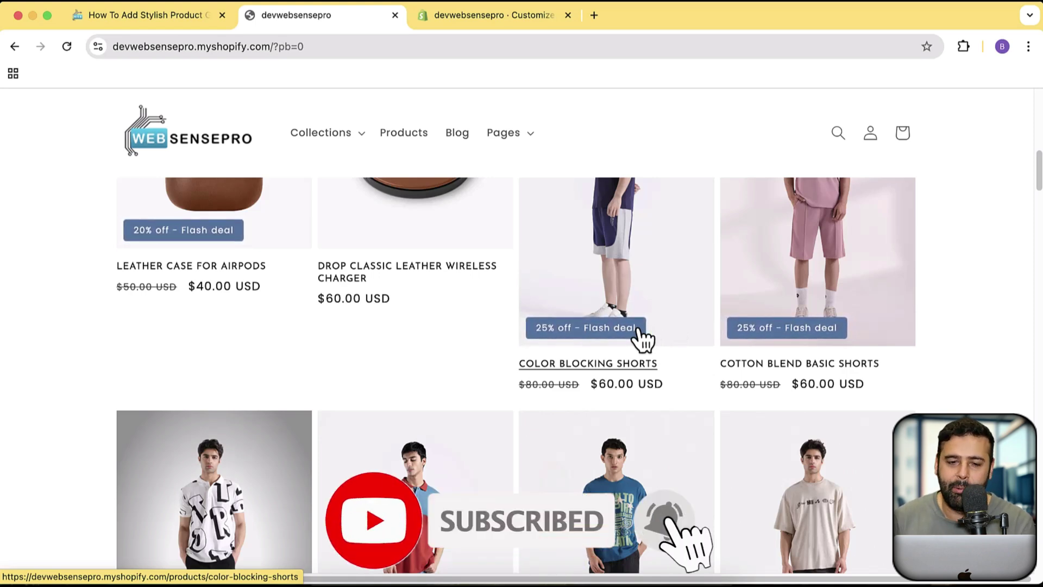
{"action": "scroll", "coordinate": [578, 380], "scroll_direction": "up", "scroll_amount": 10}
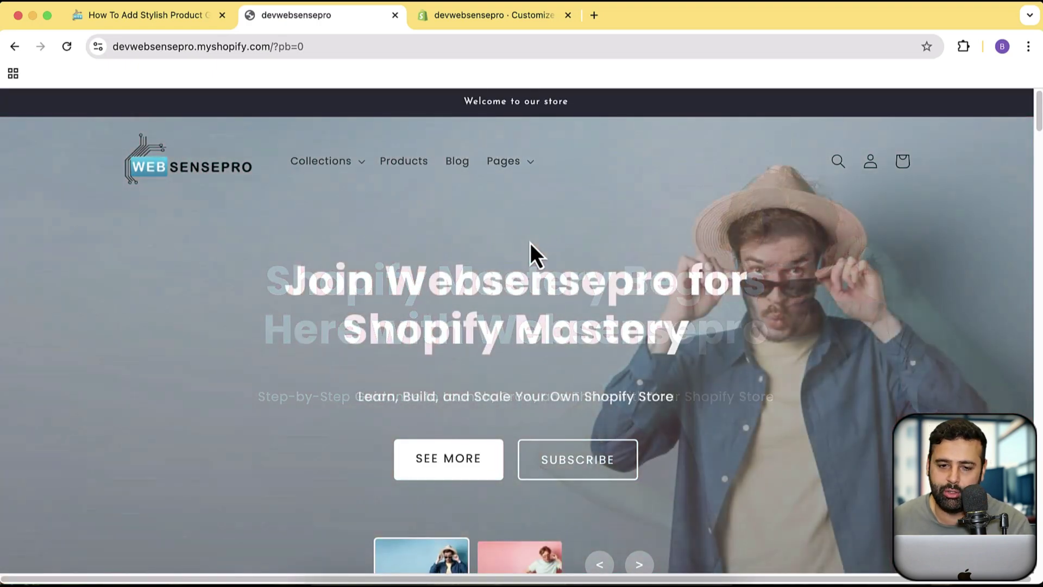
{"action": "left_click", "coordinate": [465, 22]}
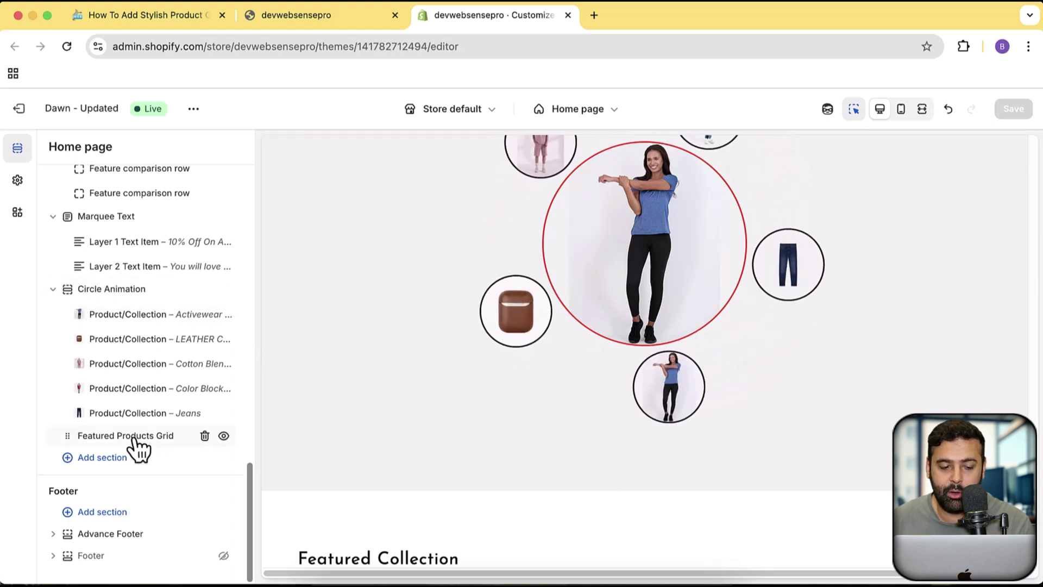
Open Featured Products Grid settings, remove 'test' from the Section Title, and view Source Type options
{"action": "left_click", "coordinate": [144, 439]}
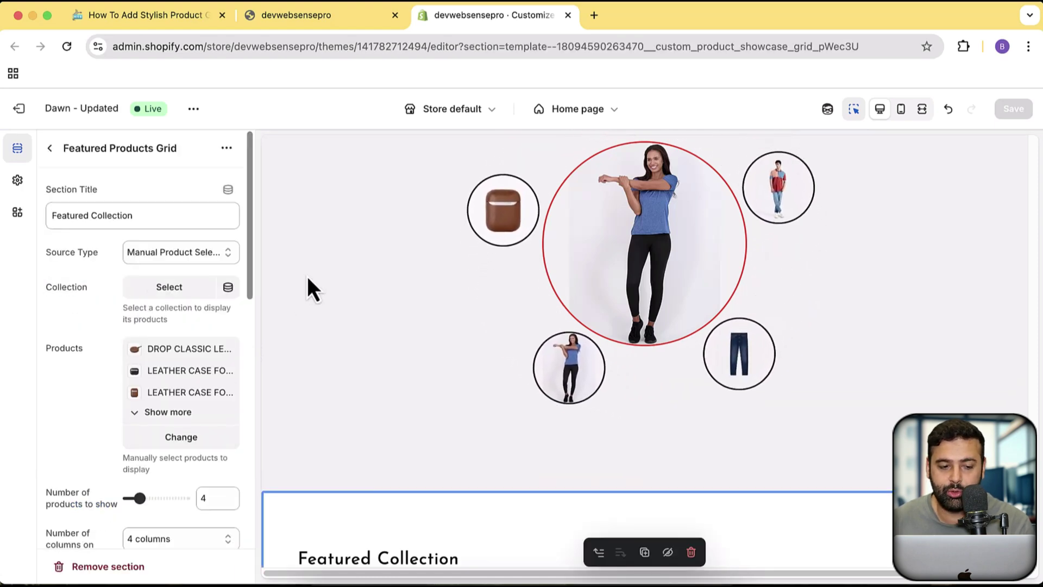
{"action": "triple_click", "coordinate": [134, 217]}
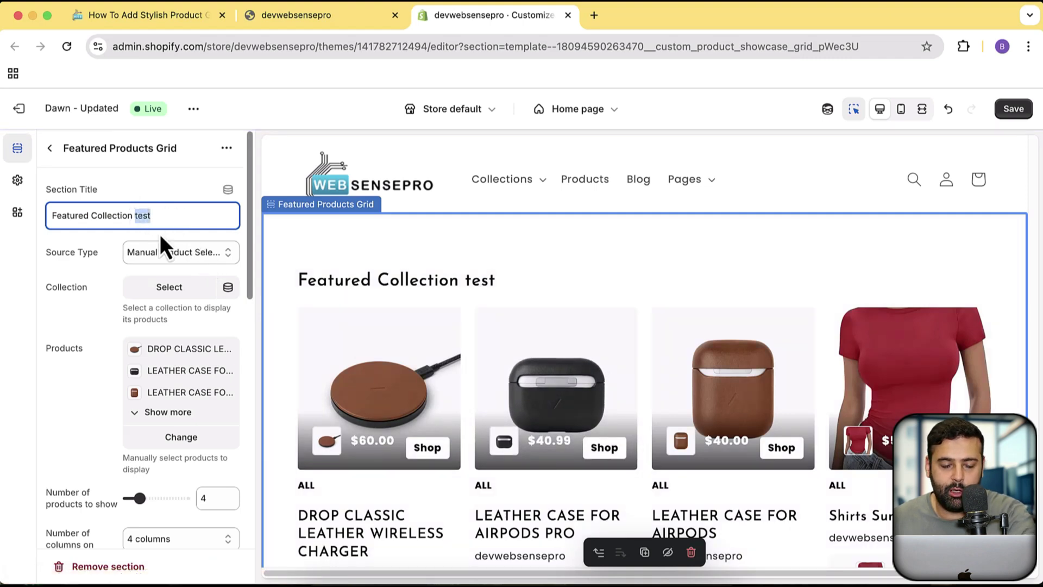
{"action": "key", "text": "BackSpace"}
{"action": "left_click", "coordinate": [180, 253]}
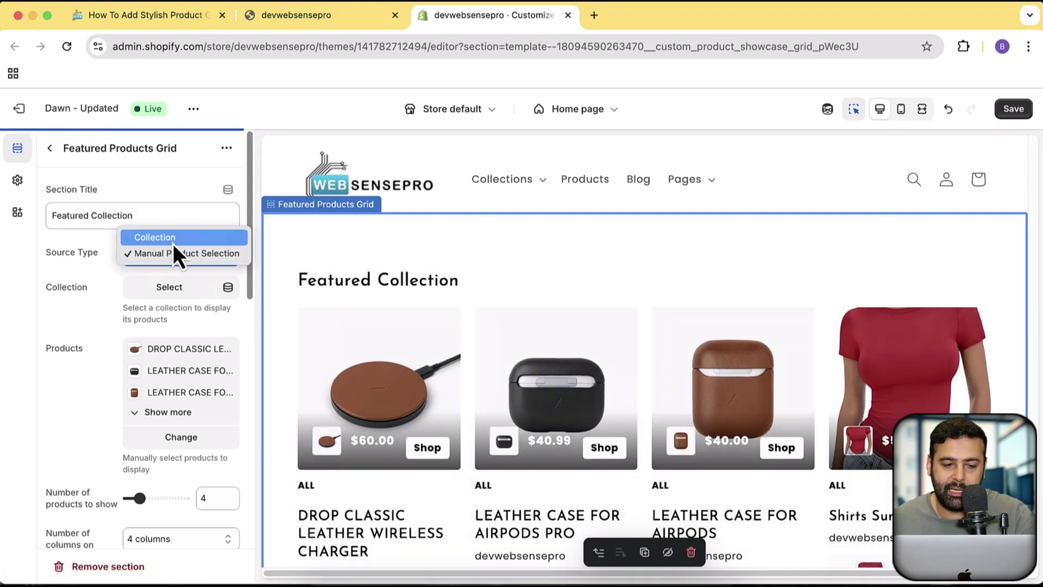
Set the grid's source to Collection, using the Jeans collection
{"action": "left_click", "coordinate": [164, 239]}
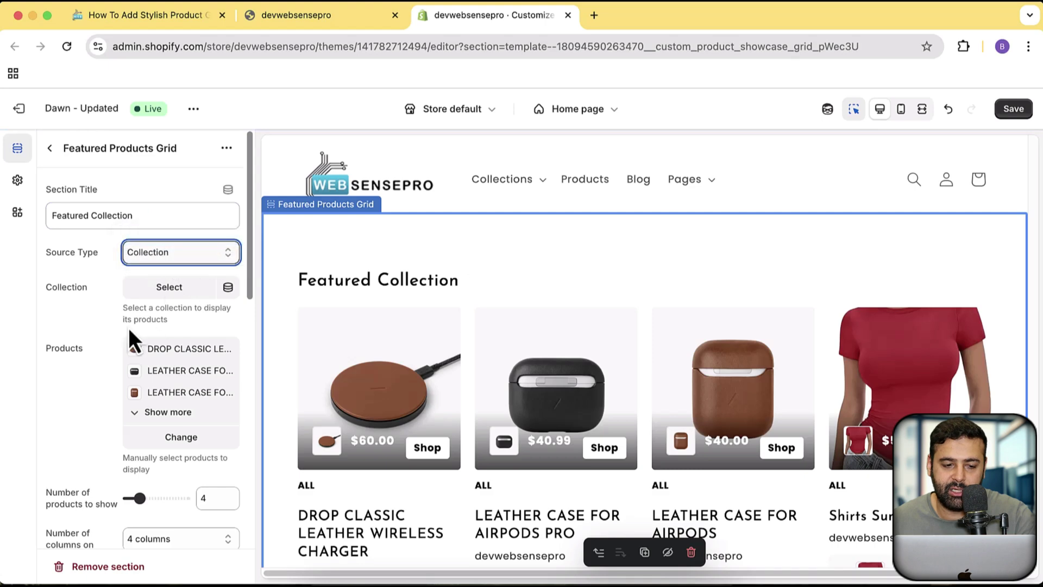
{"action": "left_click", "coordinate": [162, 290]}
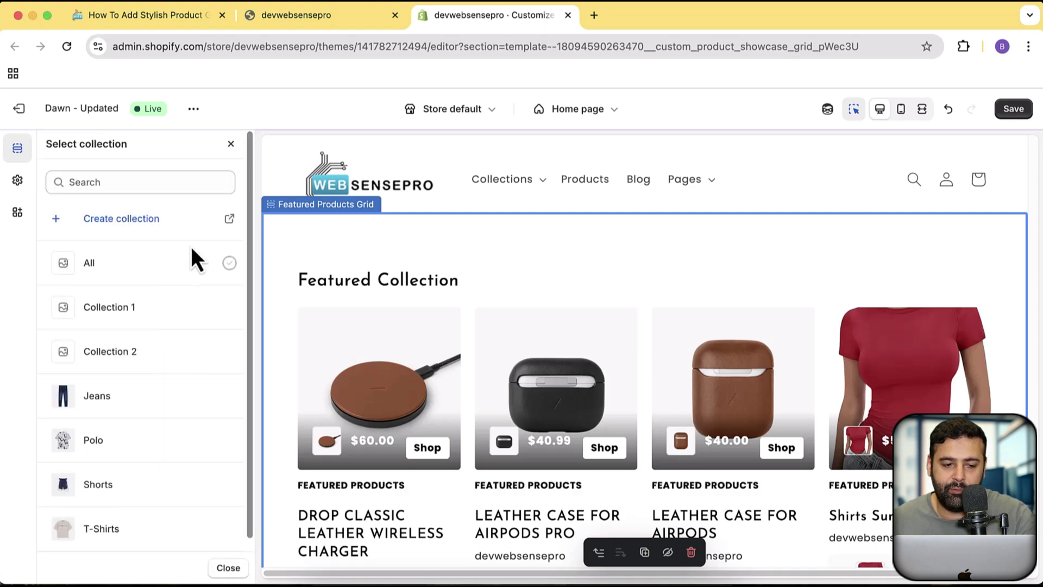
{"action": "scroll", "coordinate": [190, 304], "scroll_direction": "down", "scroll_amount": 1}
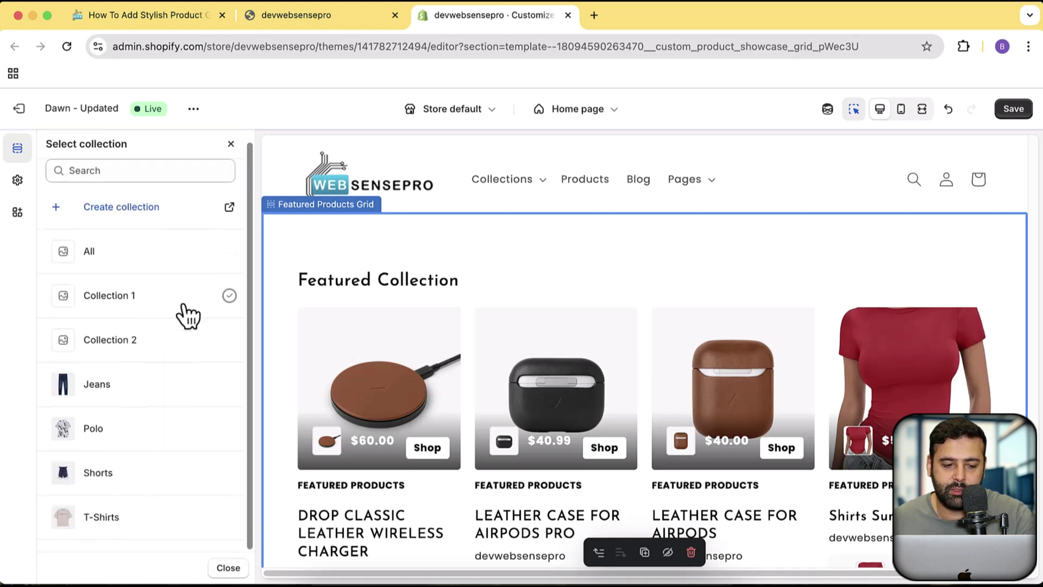
{"action": "left_click", "coordinate": [139, 392]}
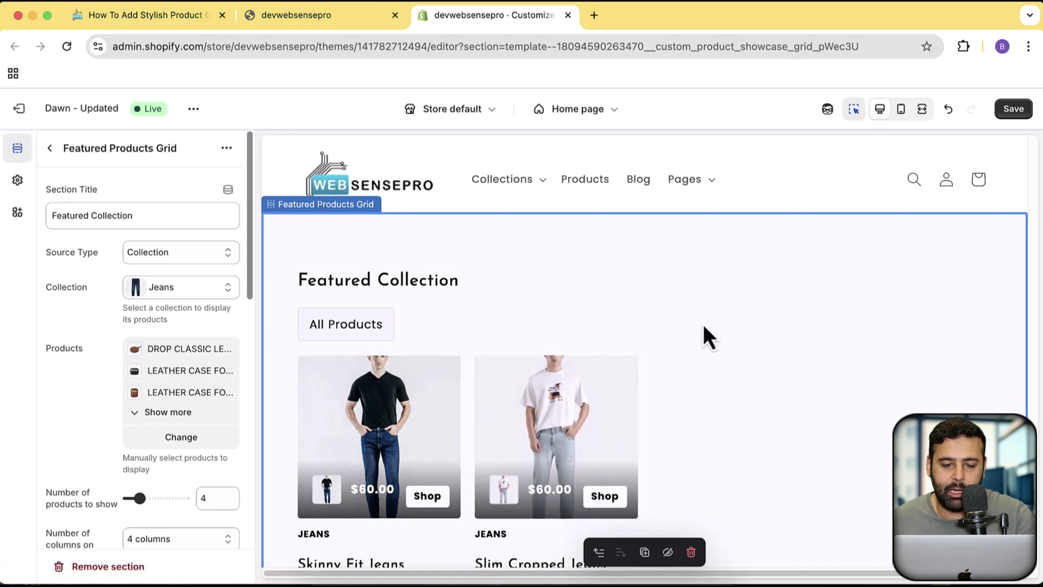
{"action": "scroll", "coordinate": [703, 326], "scroll_direction": "down", "scroll_amount": 2}
{"action": "scroll", "coordinate": [217, 309], "scroll_direction": "down", "scroll_amount": 2}
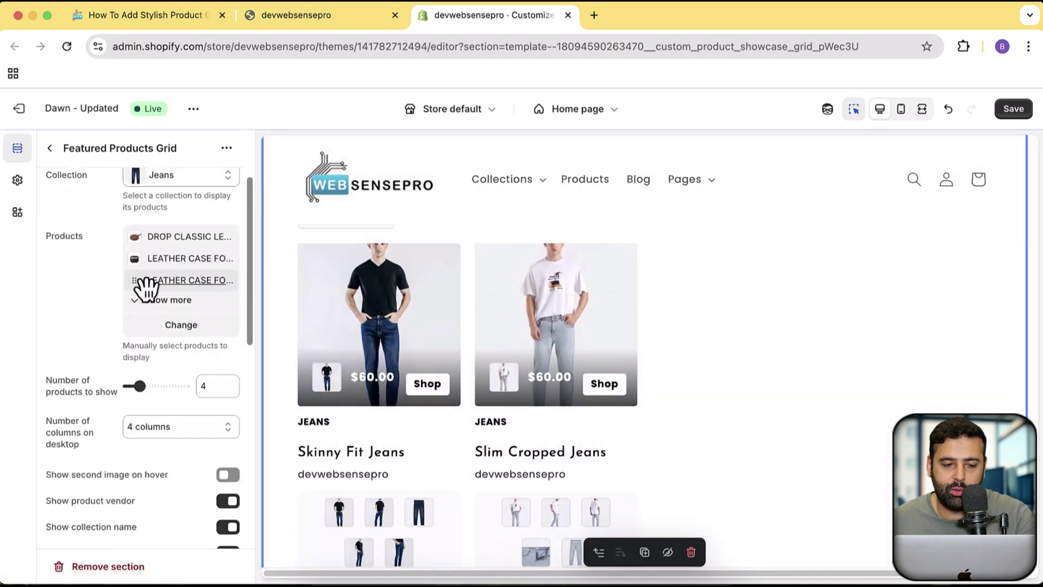
{"action": "scroll", "coordinate": [153, 292], "scroll_direction": "up", "scroll_amount": 2}
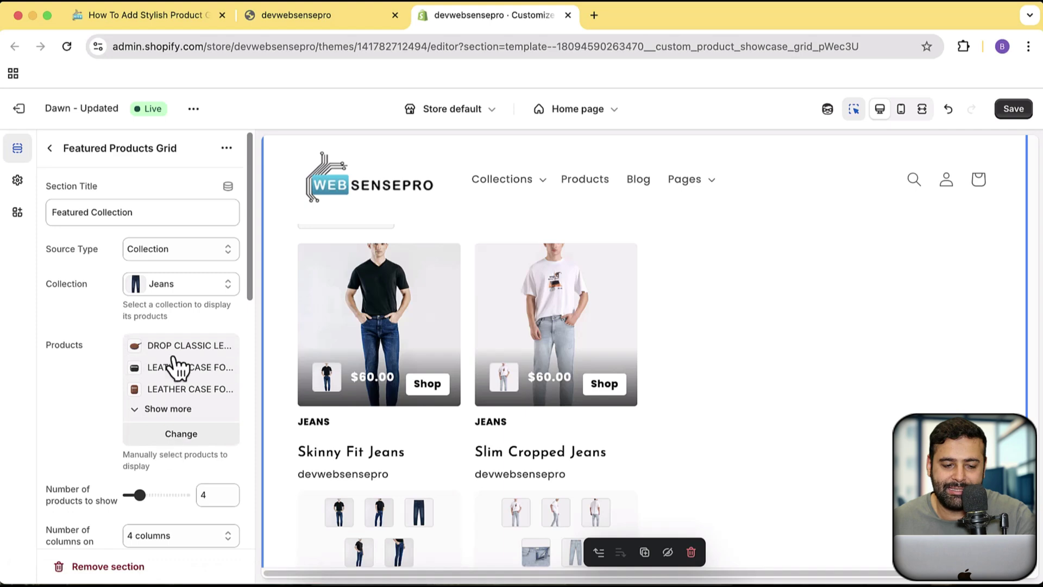
Review the chosen products without changes, then set Source Type to Manual Product Selection
{"action": "left_click", "coordinate": [183, 438]}
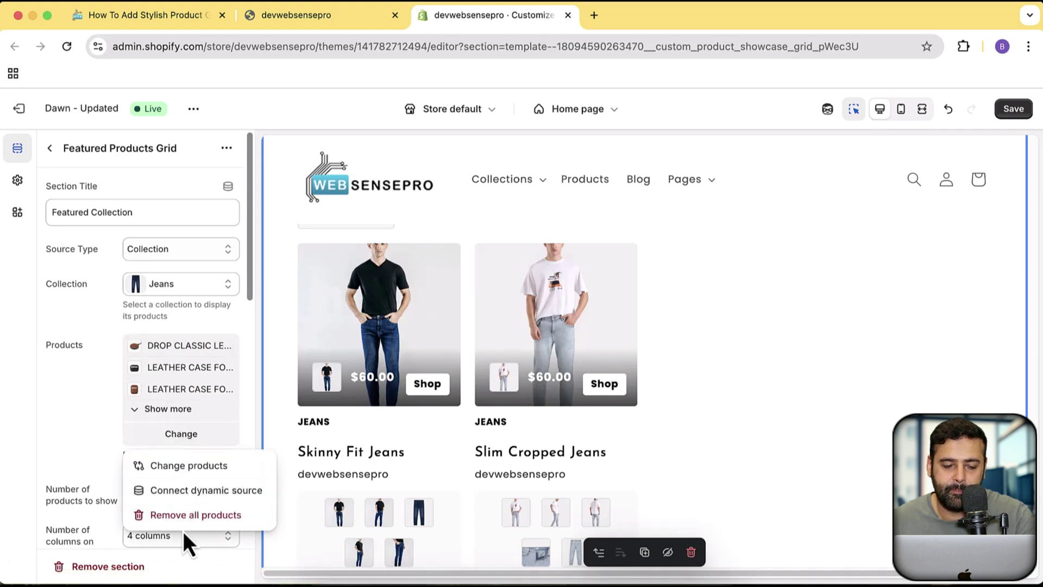
{"action": "left_click", "coordinate": [184, 476]}
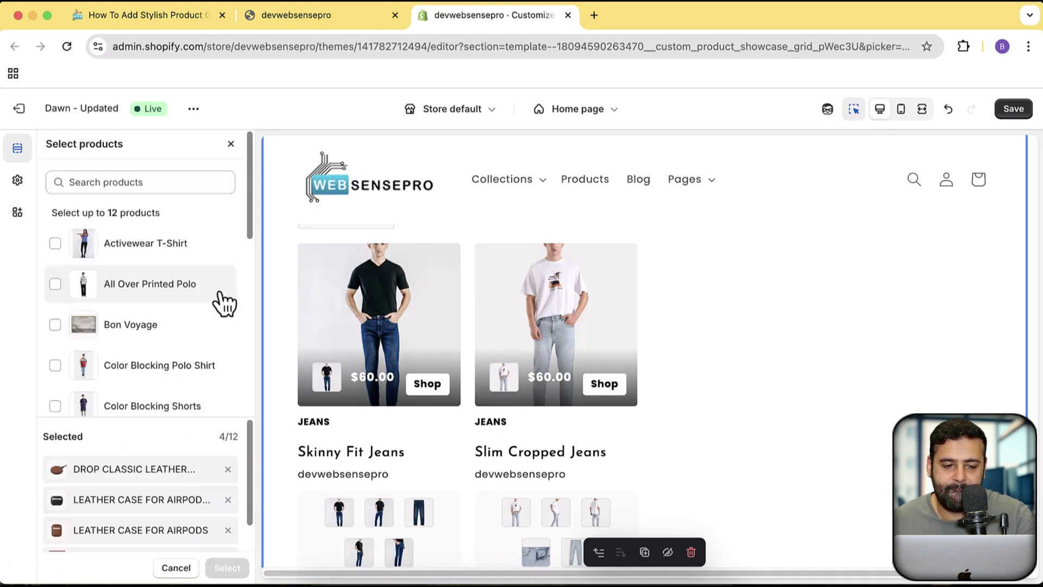
{"action": "scroll", "coordinate": [225, 305], "scroll_direction": "down", "scroll_amount": 10}
{"action": "scroll", "coordinate": [220, 388], "scroll_direction": "up", "scroll_amount": 10}
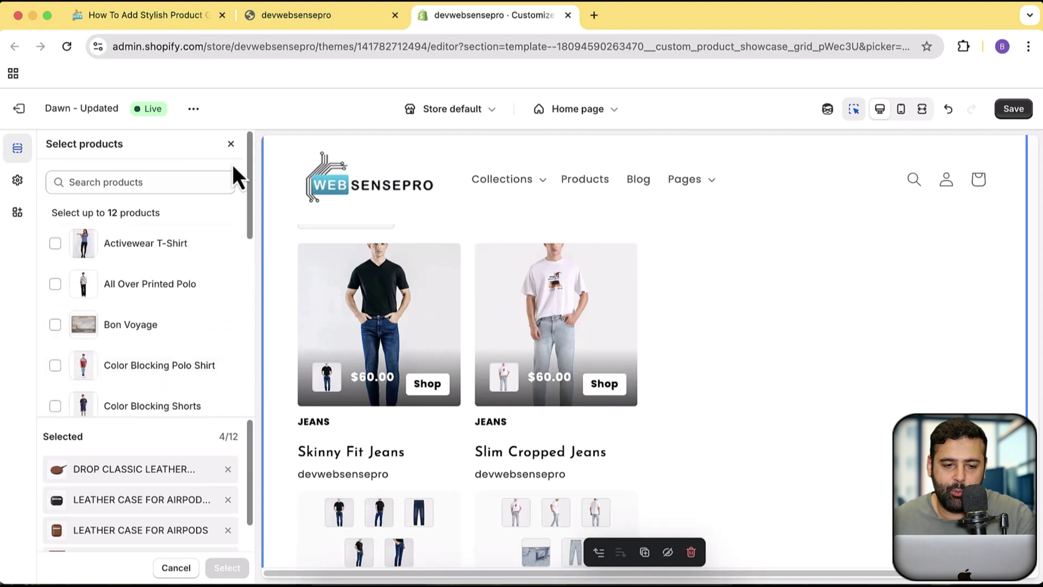
{"action": "left_click", "coordinate": [231, 145]}
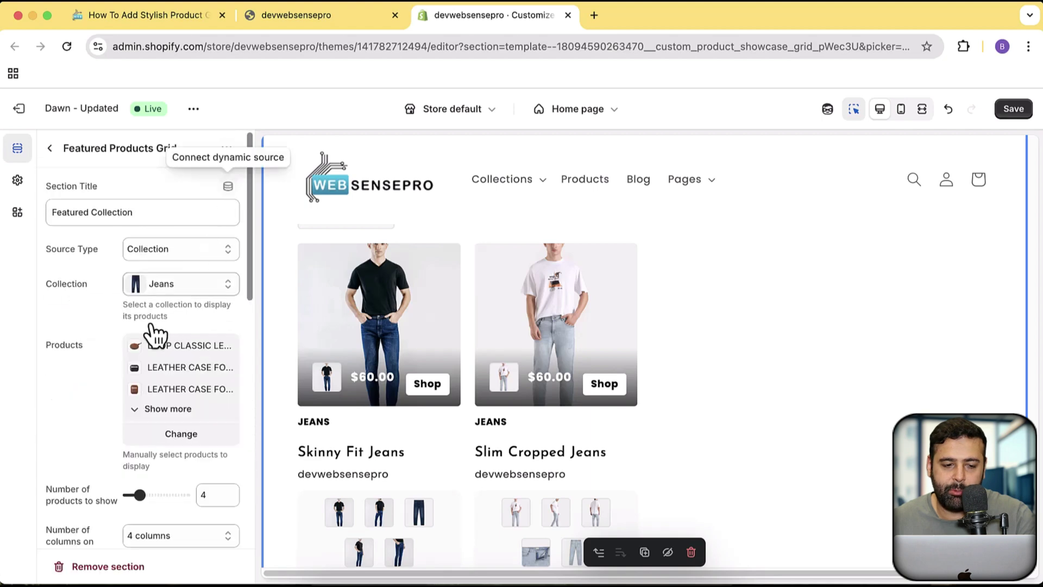
{"action": "left_click", "coordinate": [187, 252]}
{"action": "left_click", "coordinate": [181, 265]}
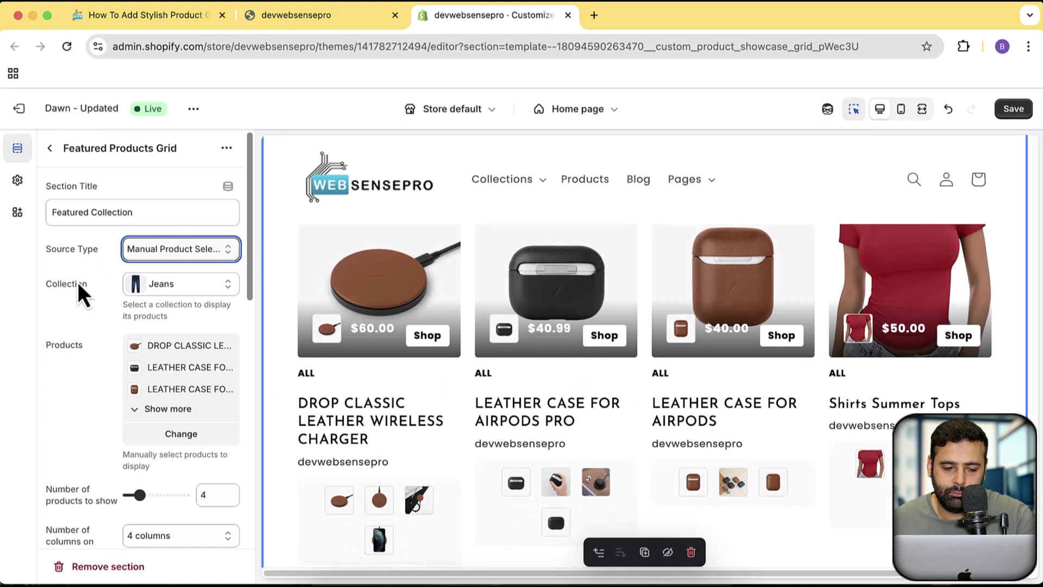
{"action": "scroll", "coordinate": [79, 260], "scroll_direction": "down", "scroll_amount": 4}
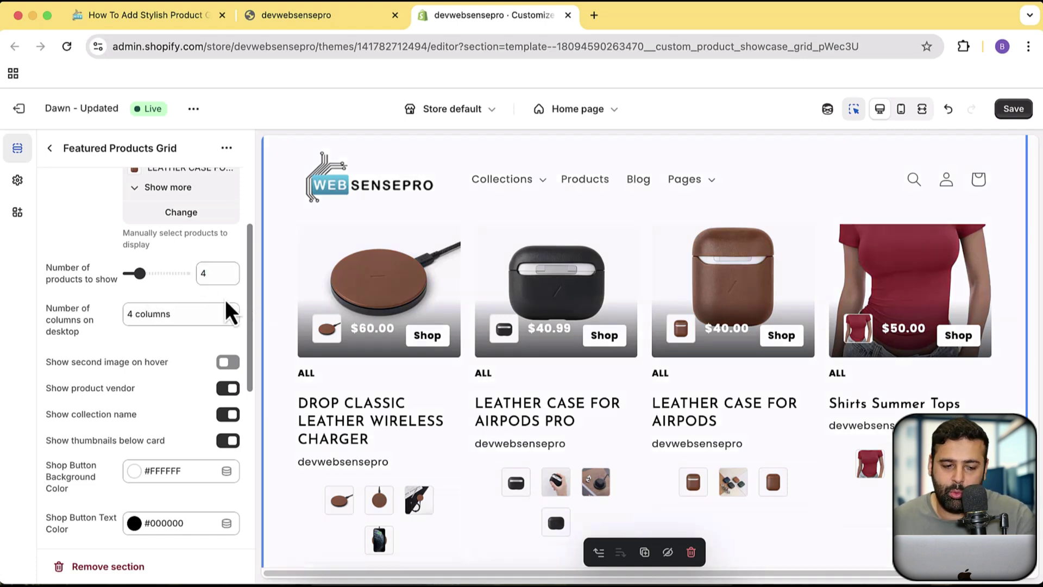
Set the desktop column count to 3, then change it to 2
{"action": "left_click", "coordinate": [199, 320]}
{"action": "left_click", "coordinate": [195, 298]}
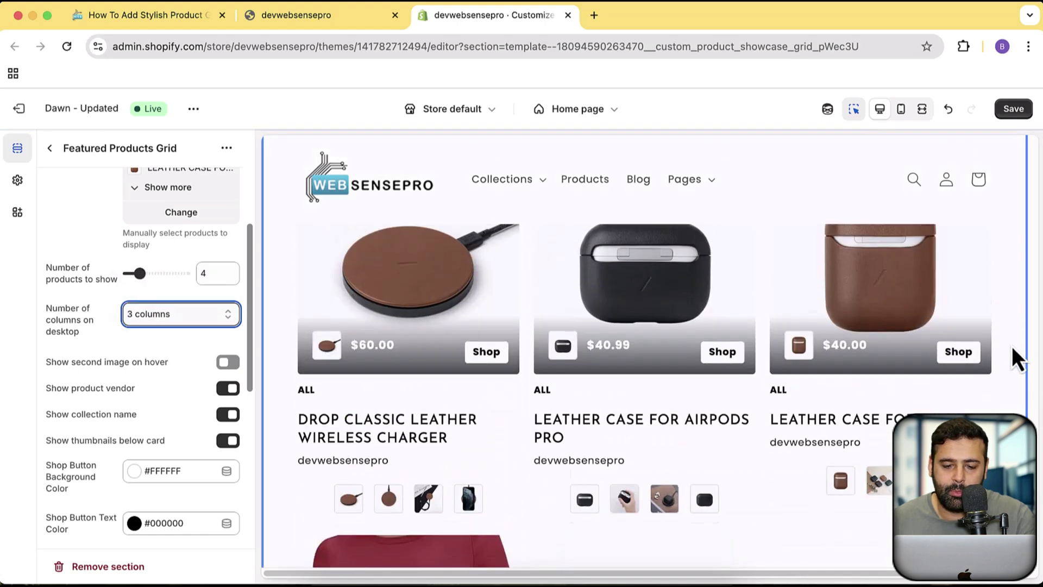
{"action": "left_click", "coordinate": [204, 315]}
{"action": "left_click", "coordinate": [177, 305]}
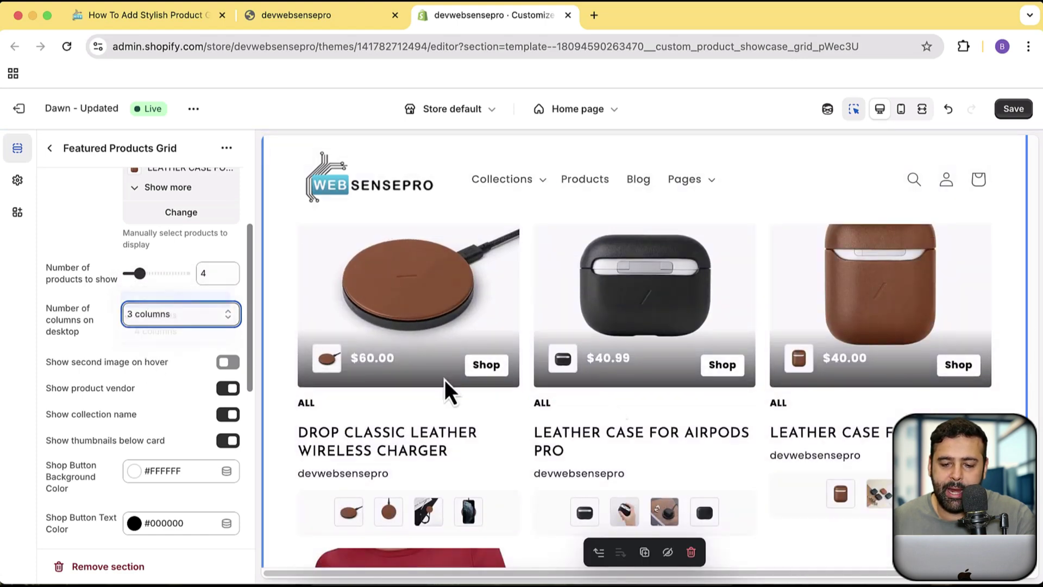
{"action": "scroll", "coordinate": [971, 380], "scroll_direction": "down", "scroll_amount": 5}
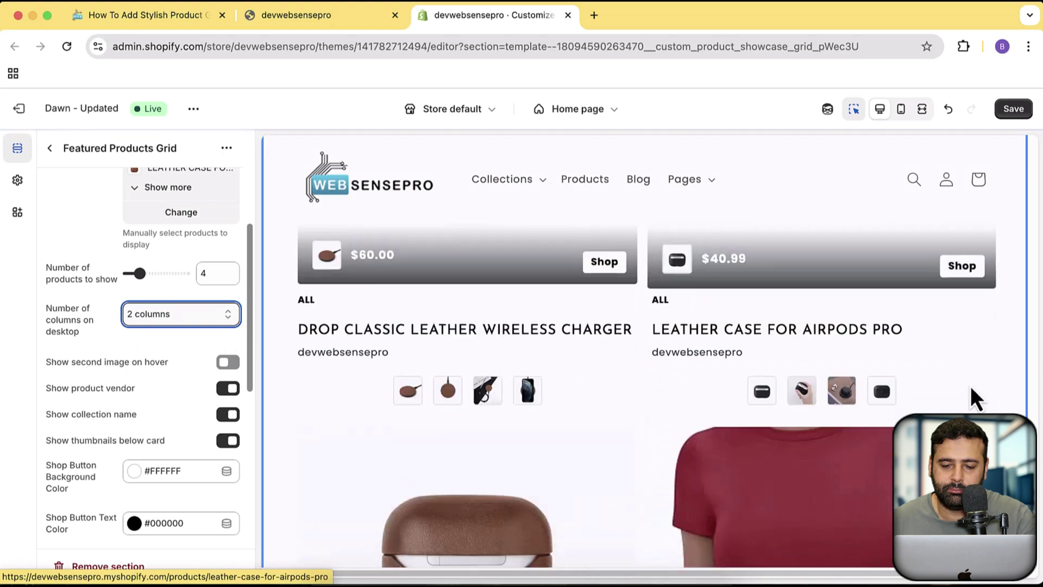
{"action": "scroll", "coordinate": [972, 388], "scroll_direction": "up", "scroll_amount": 5}
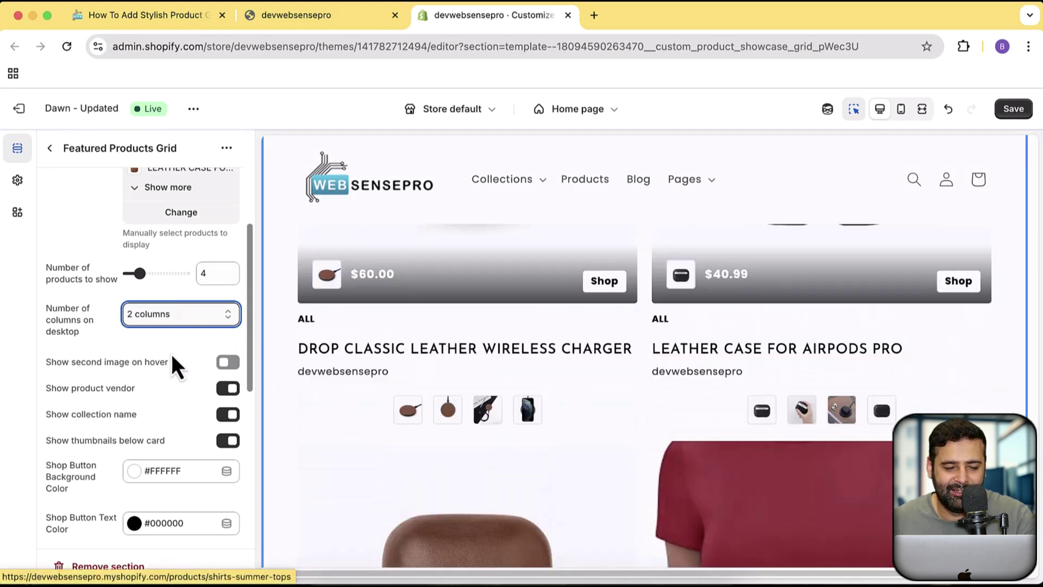
Turn on thumbnails below each product card
{"action": "scroll", "coordinate": [163, 342], "scroll_direction": "down", "scroll_amount": 1}
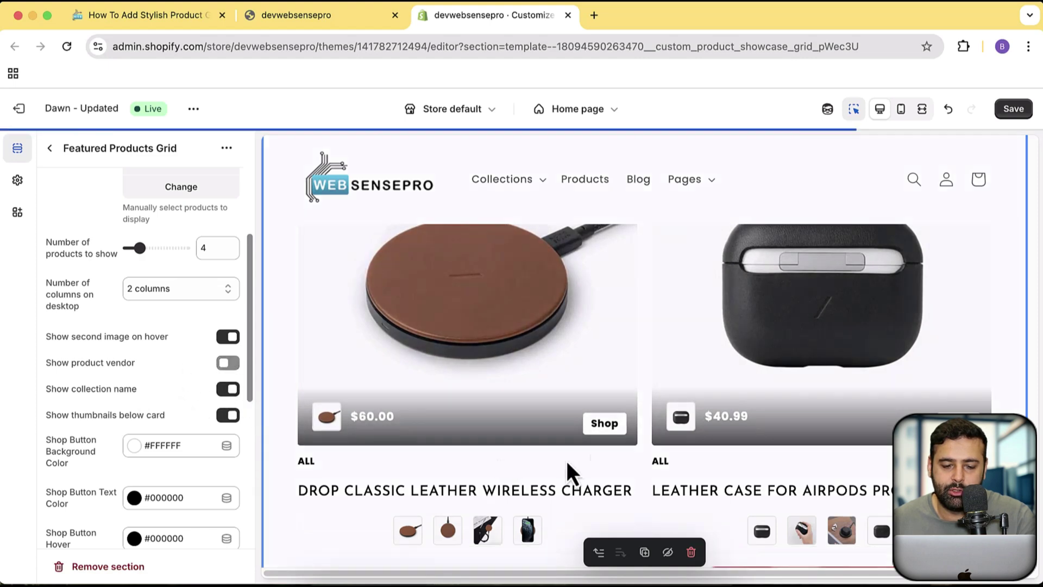
{"action": "scroll", "coordinate": [381, 392], "scroll_direction": "down", "scroll_amount": 2}
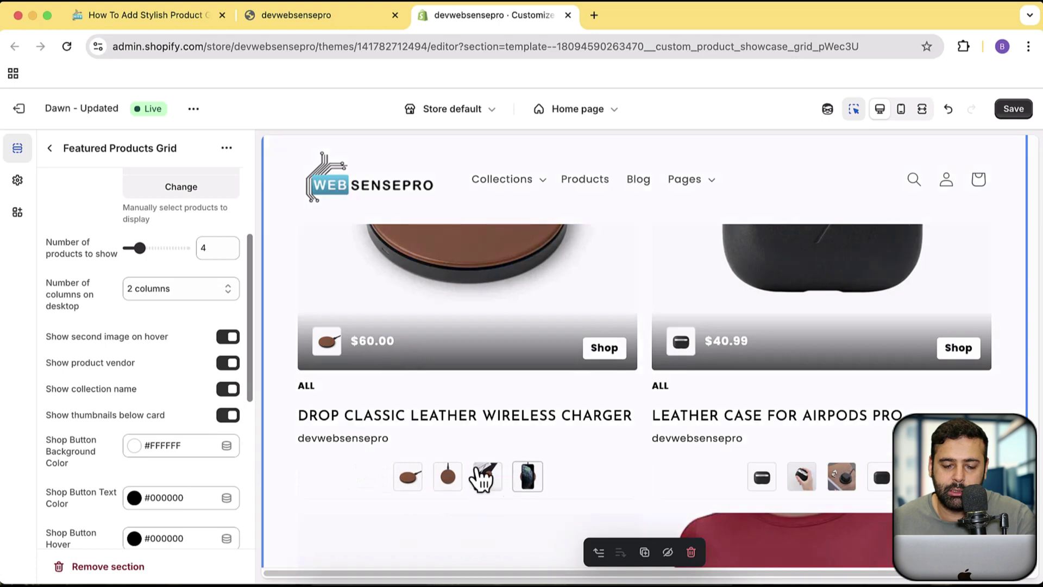
{"action": "left_click", "coordinate": [228, 417]}
{"action": "scroll", "coordinate": [178, 350], "scroll_direction": "down", "scroll_amount": 3}
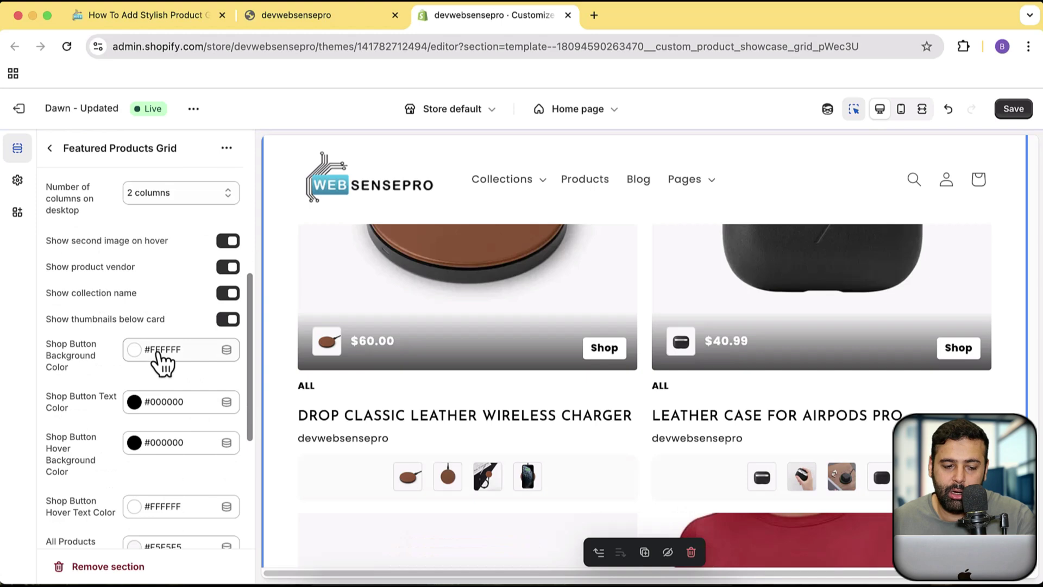
{"action": "scroll", "coordinate": [576, 410], "scroll_direction": "down", "scroll_amount": 2}
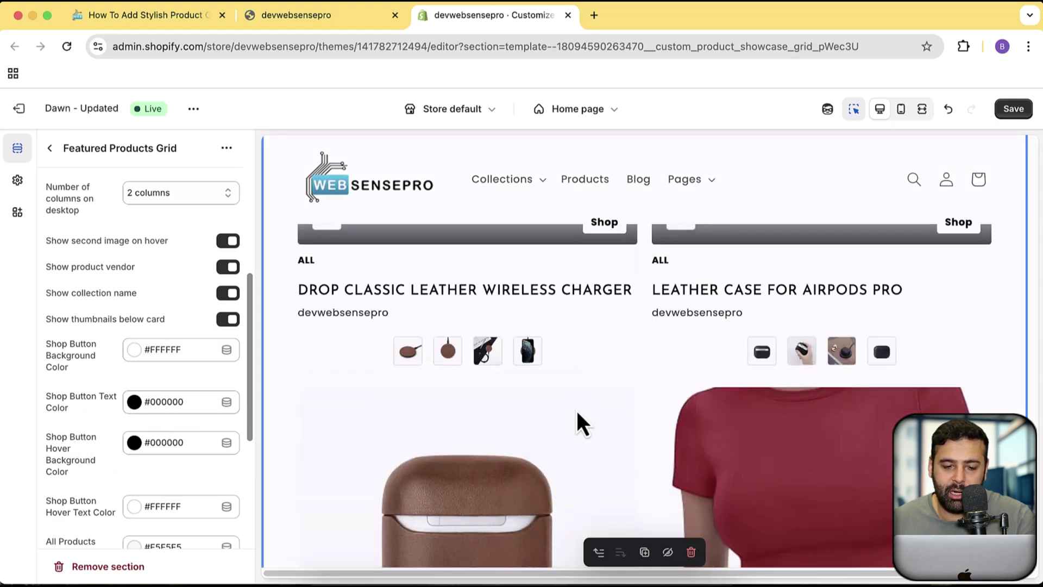
{"action": "scroll", "coordinate": [576, 411], "scroll_direction": "up", "scroll_amount": 6}
{"action": "scroll", "coordinate": [578, 407], "scroll_direction": "down", "scroll_amount": 3}
{"action": "scroll", "coordinate": [586, 434], "scroll_direction": "up", "scroll_amount": 1}
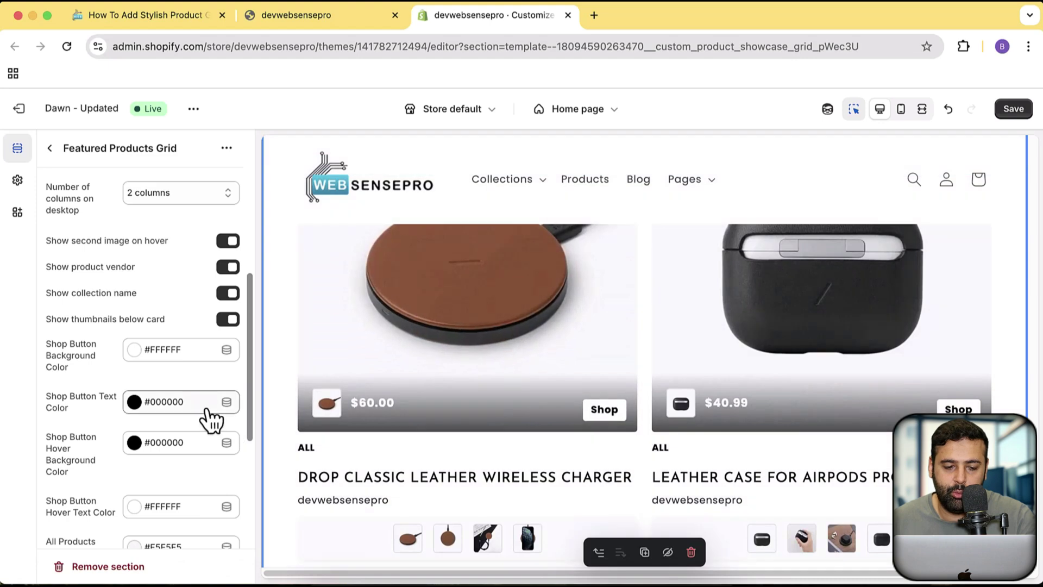
Make the Shop button text colour red #F90000
{"action": "left_click", "coordinate": [176, 402]}
{"action": "left_click_drag", "start_coordinate": [234, 208], "coordinate": [245, 164]}
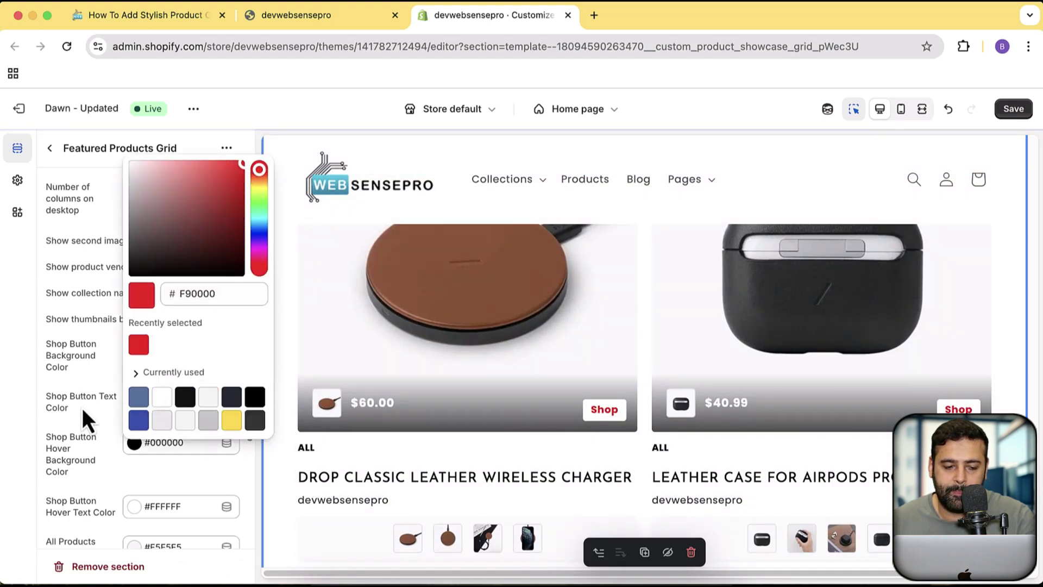
{"action": "left_click", "coordinate": [158, 455]}
Set the Shop button hover background to pink #E8B4B4 and recheck the text colour
{"action": "left_click", "coordinate": [136, 446]}
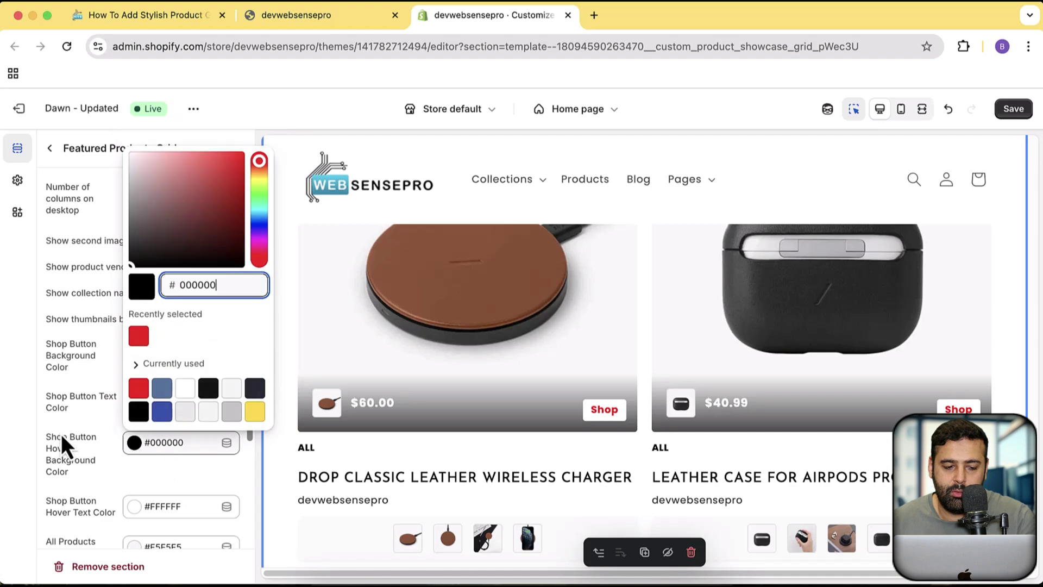
{"action": "left_click", "coordinate": [159, 168]}
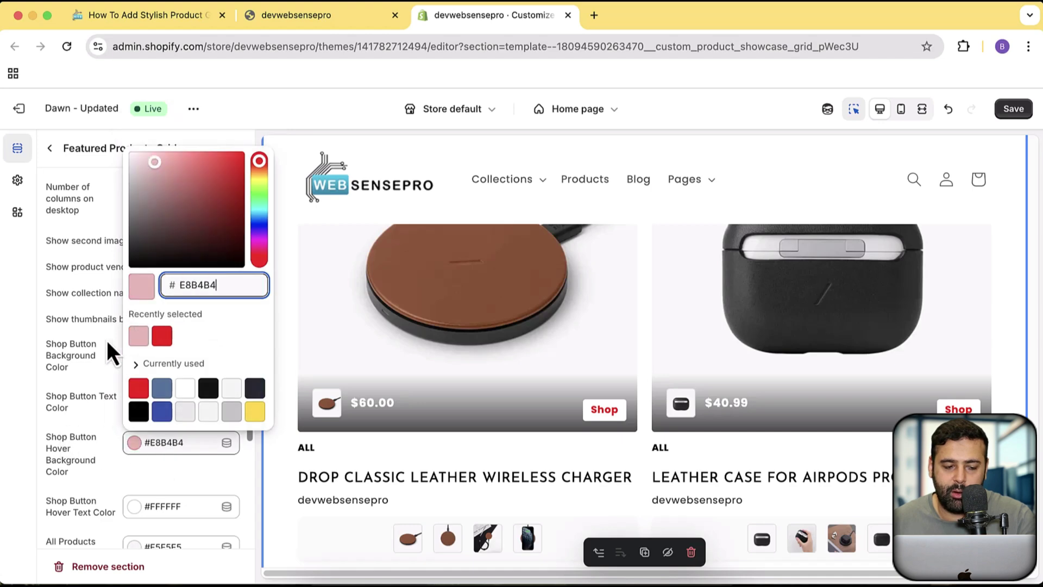
{"action": "left_click", "coordinate": [86, 398]}
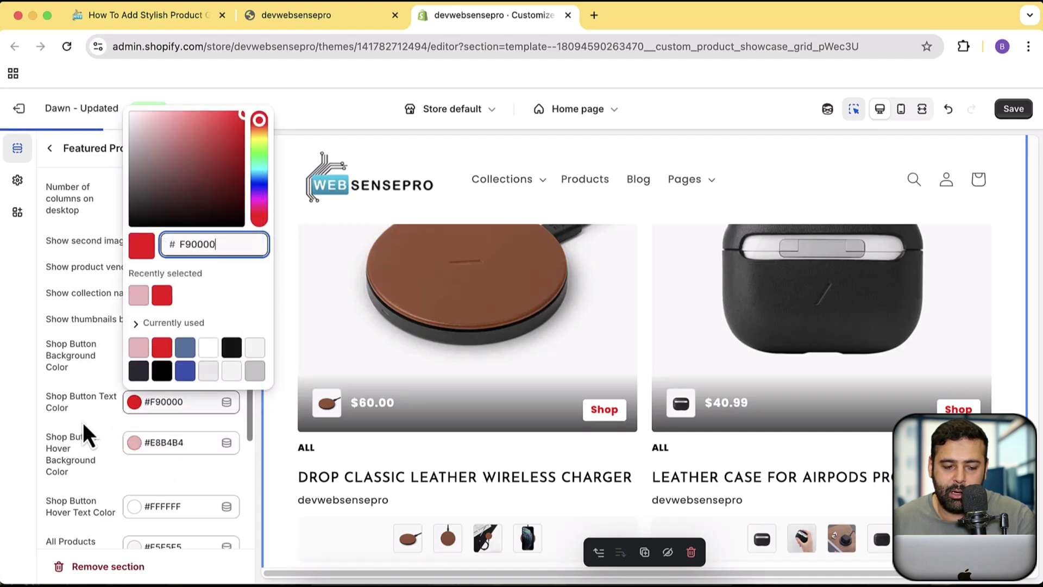
{"action": "left_click", "coordinate": [116, 442]}
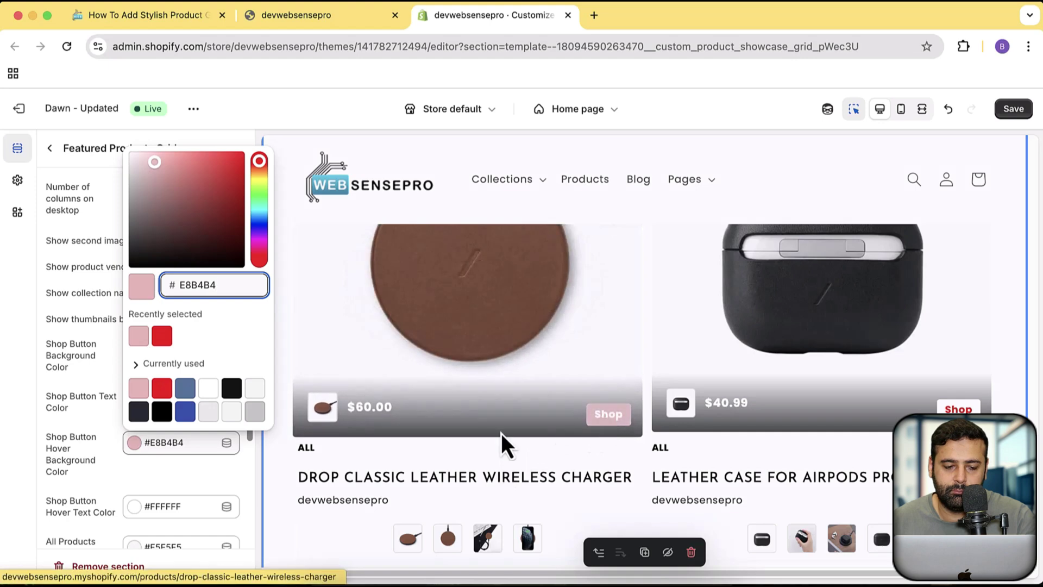
{"action": "left_click", "coordinate": [88, 397]}
{"action": "scroll", "coordinate": [84, 413], "scroll_direction": "down", "scroll_amount": 3}
{"action": "left_click", "coordinate": [86, 407]}
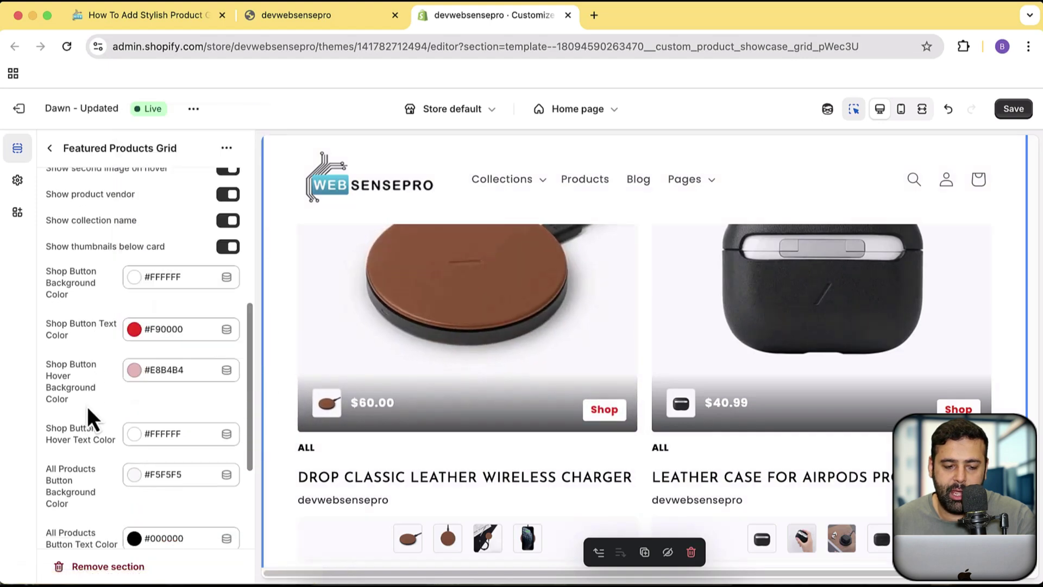
Make the Shop button hover text black and review the All Products button background colour
{"action": "left_click", "coordinate": [185, 443]}
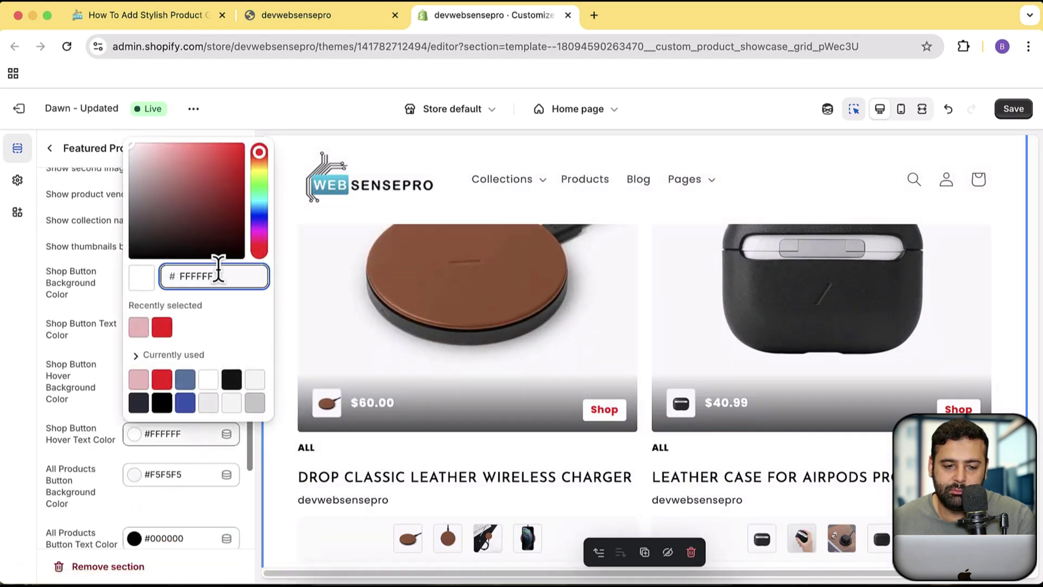
{"action": "left_click_drag", "start_coordinate": [210, 218], "coordinate": [111, 278]}
{"action": "left_click", "coordinate": [82, 379]}
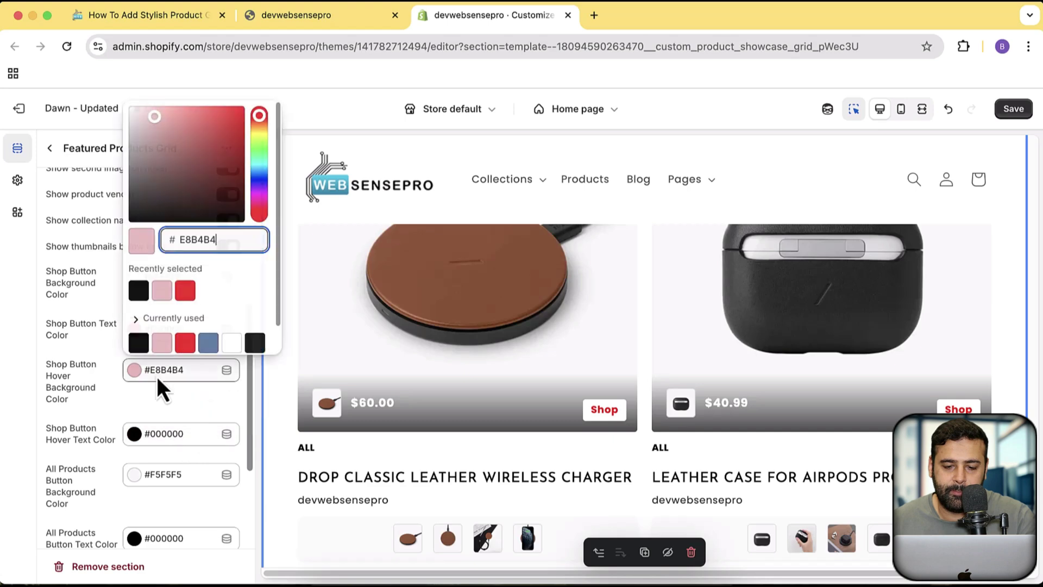
{"action": "scroll", "coordinate": [87, 372], "scroll_direction": "down", "scroll_amount": 3}
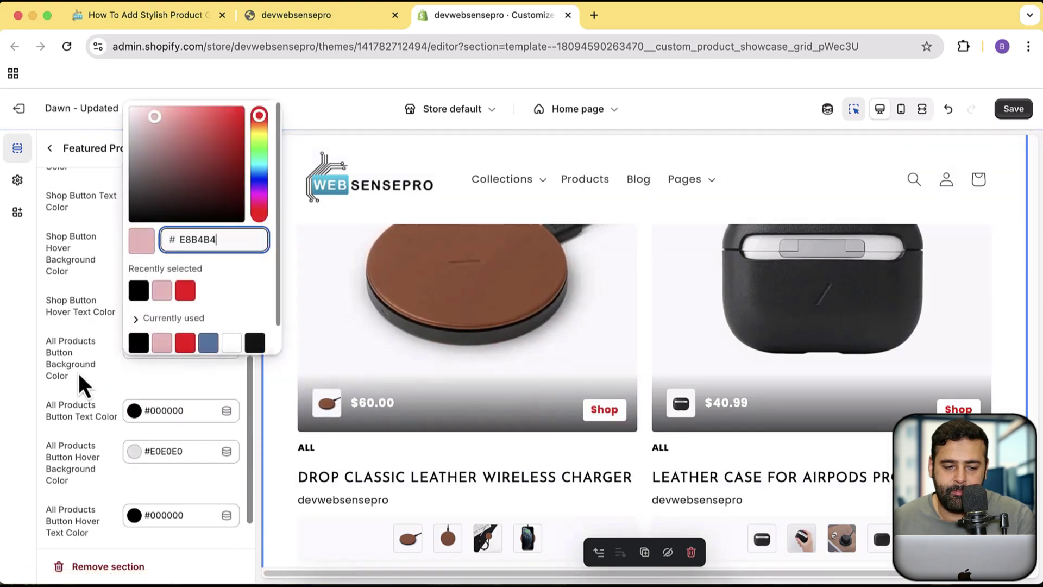
{"action": "left_click", "coordinate": [76, 369]}
{"action": "scroll", "coordinate": [71, 292], "scroll_direction": "up", "scroll_amount": 3}
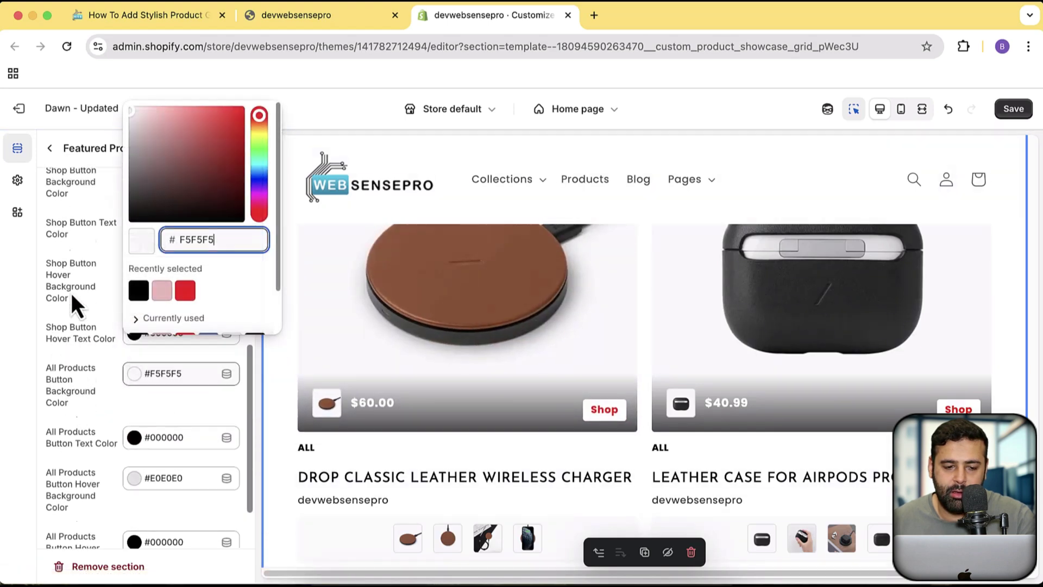
{"action": "scroll", "coordinate": [80, 331], "scroll_direction": "up", "scroll_amount": 2}
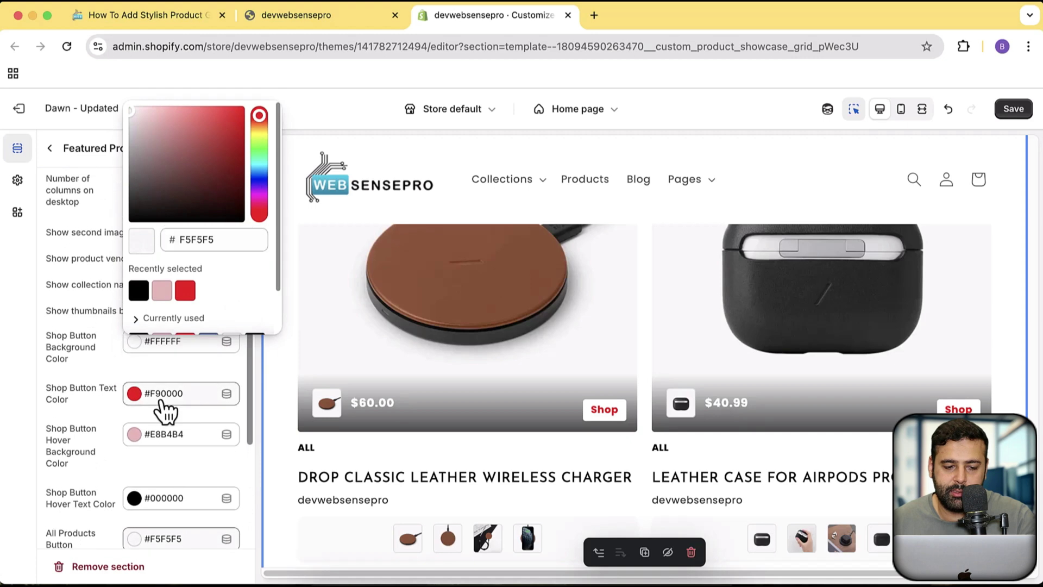
{"action": "left_click", "coordinate": [163, 399]}
{"action": "left_click", "coordinate": [68, 373]}
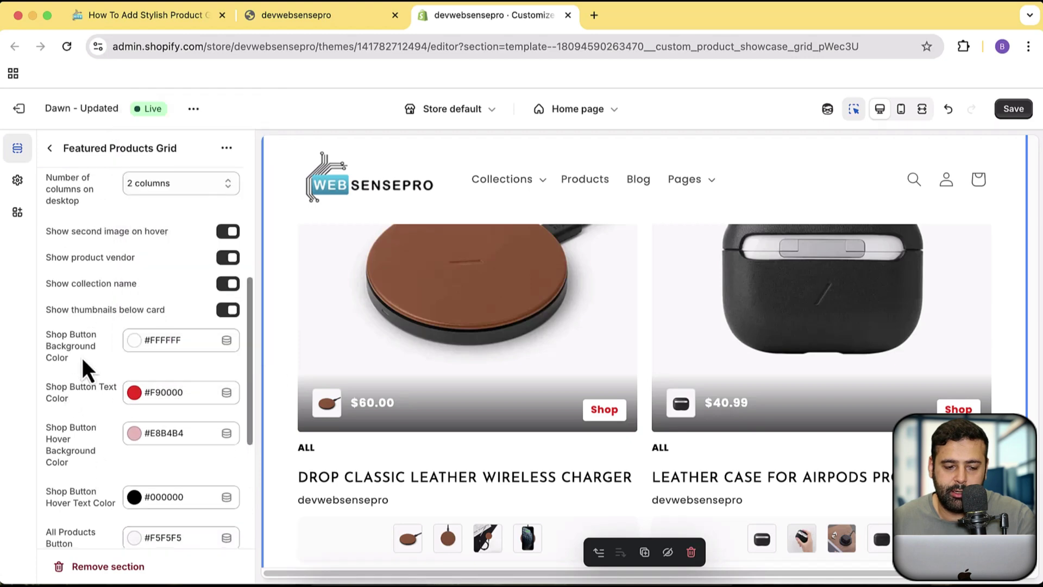
{"action": "scroll", "coordinate": [83, 357], "scroll_direction": "down", "scroll_amount": 3}
{"action": "scroll", "coordinate": [82, 326], "scroll_direction": "down", "scroll_amount": 2}
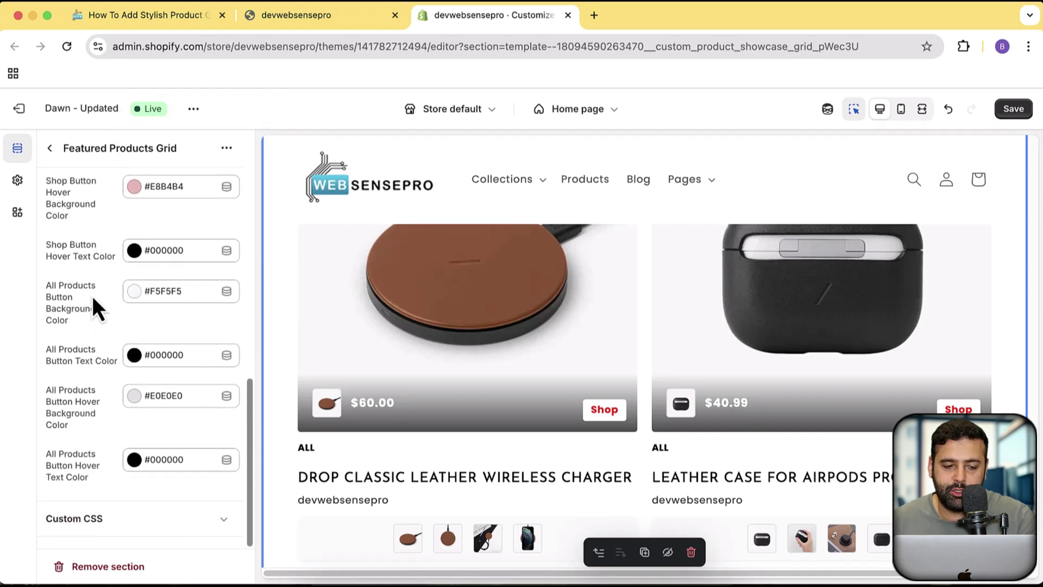
{"action": "scroll", "coordinate": [89, 293], "scroll_direction": "up", "scroll_amount": 1}
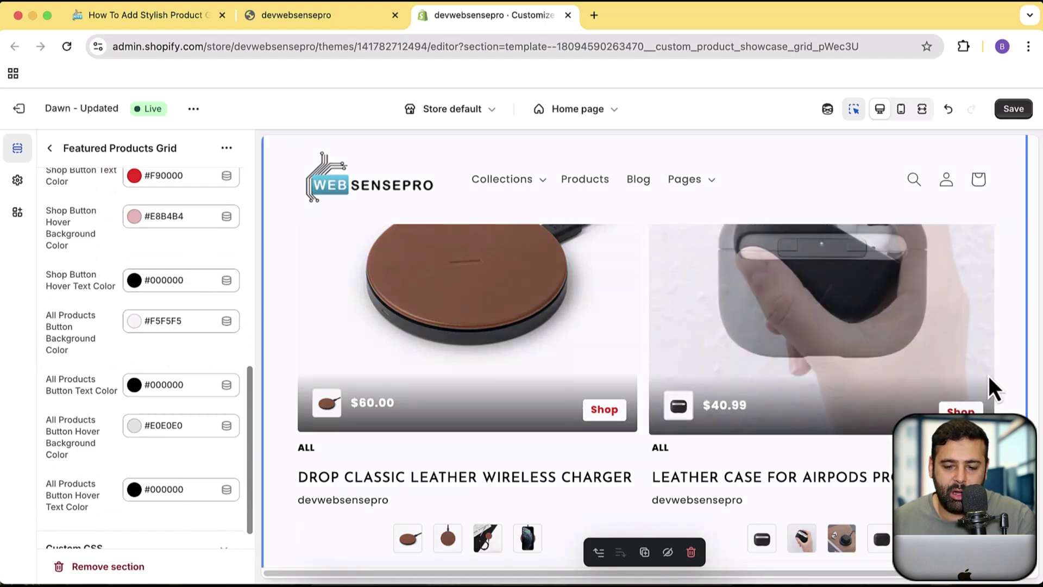
Pick red #DE1D1D for the All Products Button Background Color swatch
{"action": "scroll", "coordinate": [973, 373], "scroll_direction": "up", "scroll_amount": 5}
{"action": "scroll", "coordinate": [973, 367], "scroll_direction": "down", "scroll_amount": 2}
{"action": "scroll", "coordinate": [993, 401], "scroll_direction": "down", "scroll_amount": 5}
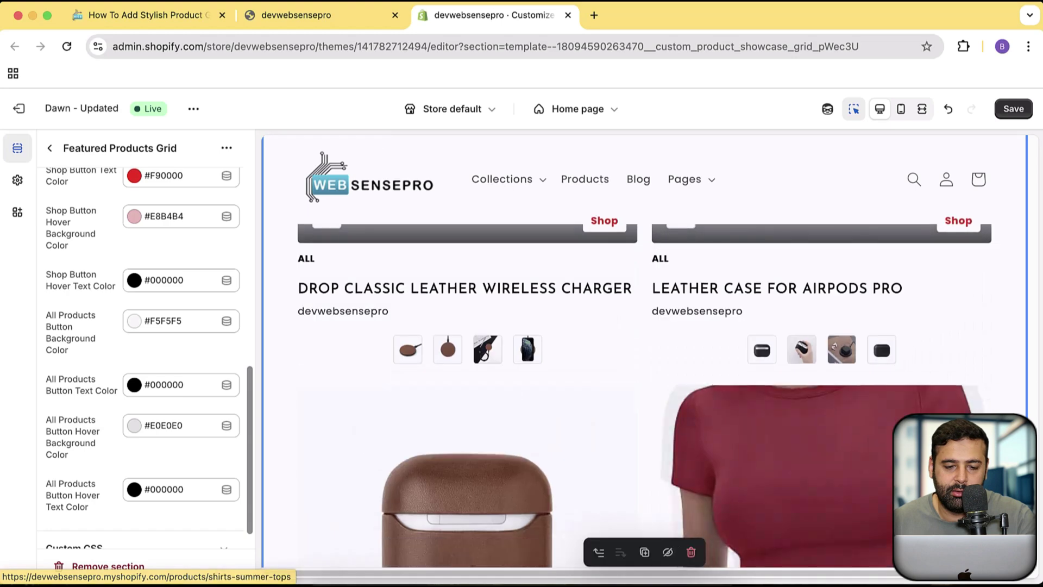
{"action": "scroll", "coordinate": [924, 408], "scroll_direction": "up", "scroll_amount": 3}
{"action": "scroll", "coordinate": [79, 354], "scroll_direction": "down", "scroll_amount": 1}
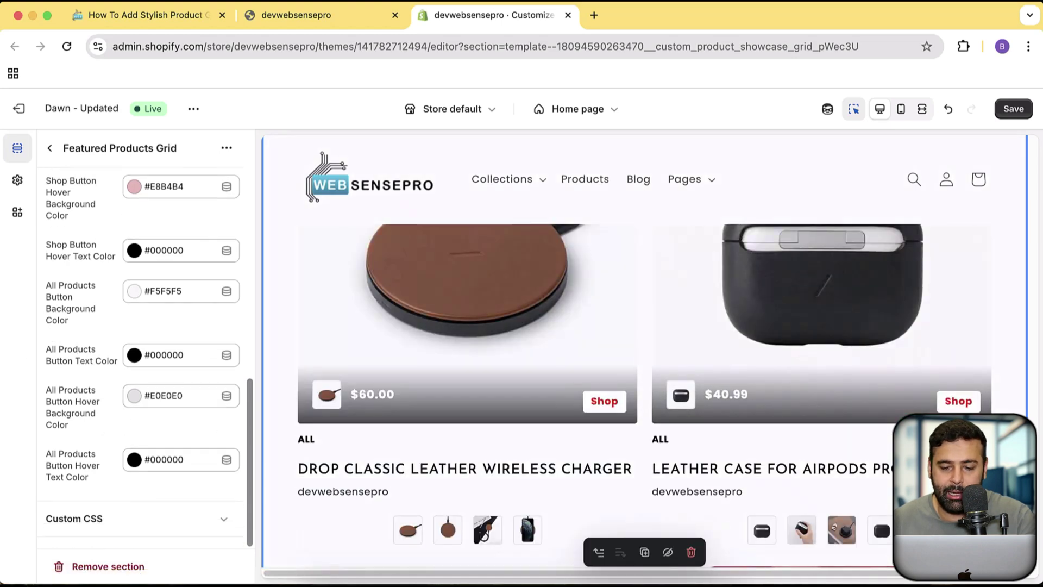
{"action": "scroll", "coordinate": [1035, 370], "scroll_direction": "down", "scroll_amount": 6}
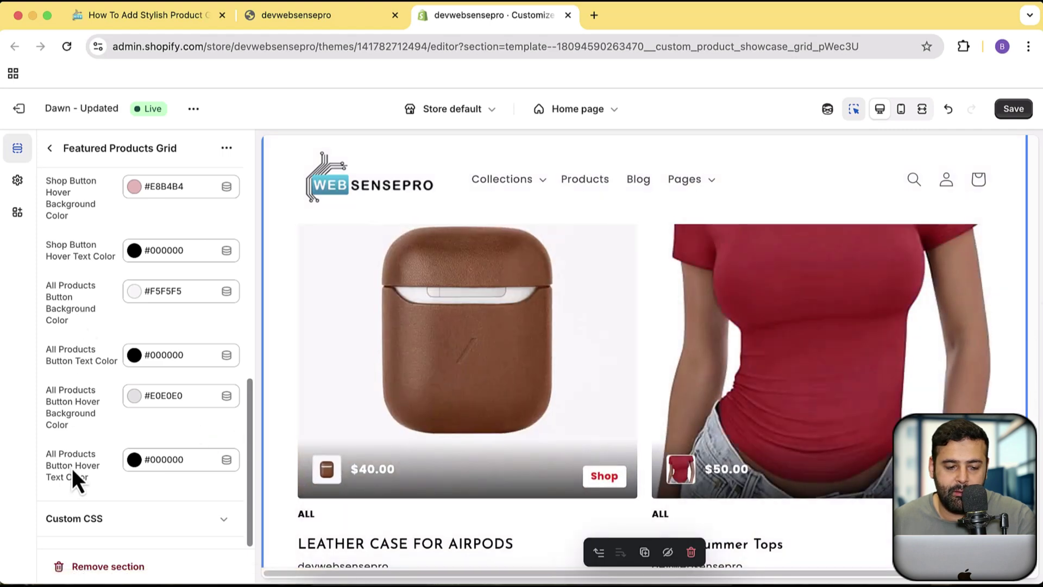
{"action": "scroll", "coordinate": [54, 344], "scroll_direction": "up", "scroll_amount": 1}
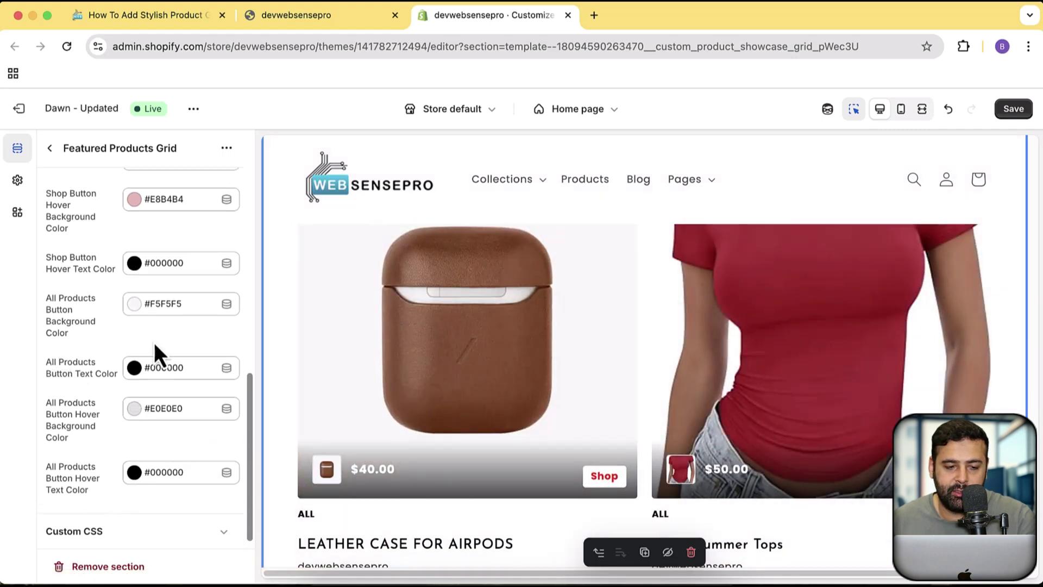
{"action": "left_click", "coordinate": [190, 309]}
{"action": "left_click", "coordinate": [186, 356]}
{"action": "left_click", "coordinate": [229, 339]}
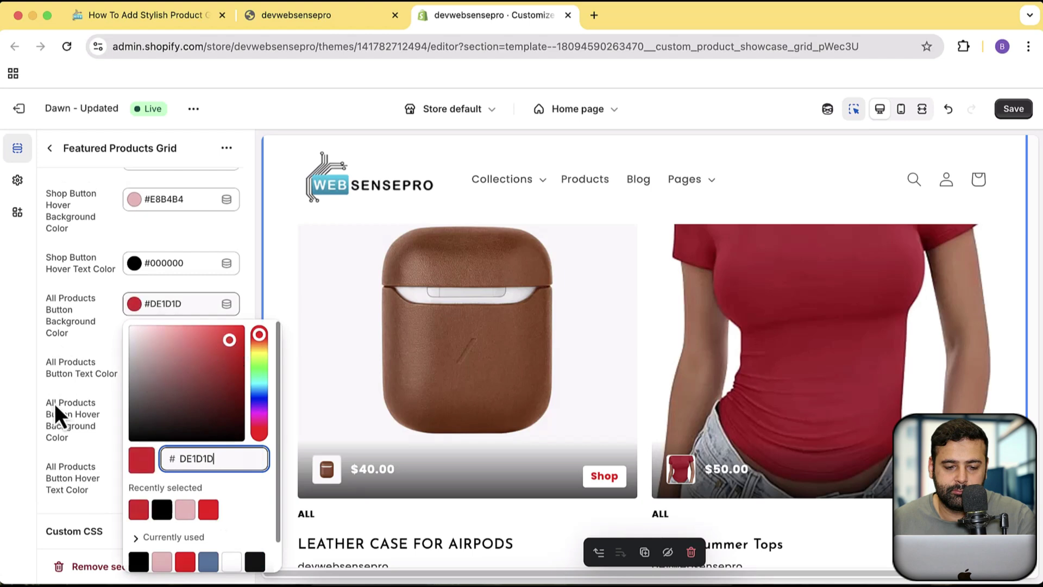
{"action": "left_click", "coordinate": [57, 391]}
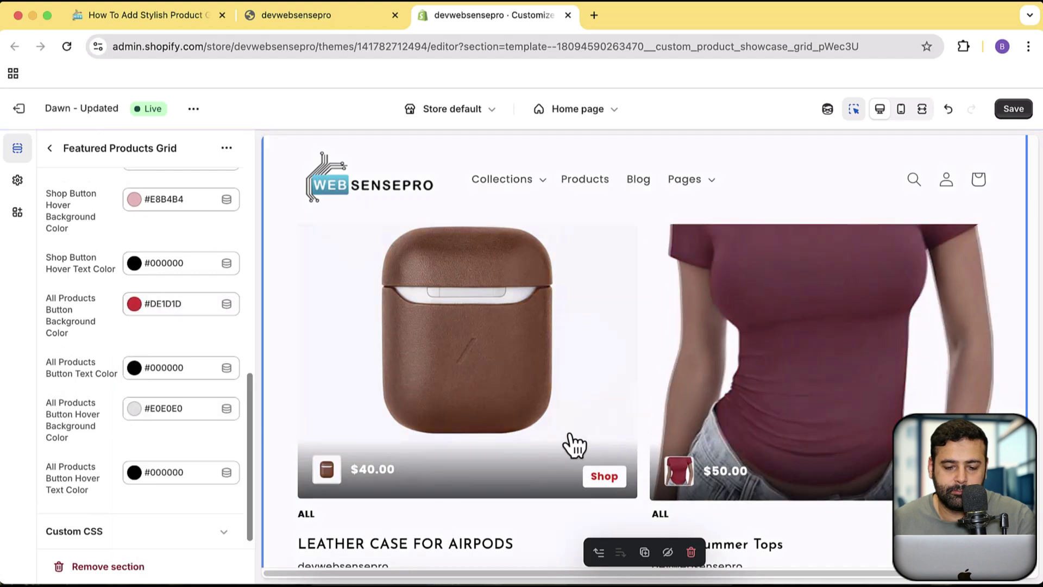
{"action": "scroll", "coordinate": [869, 380], "scroll_direction": "down", "scroll_amount": 5}
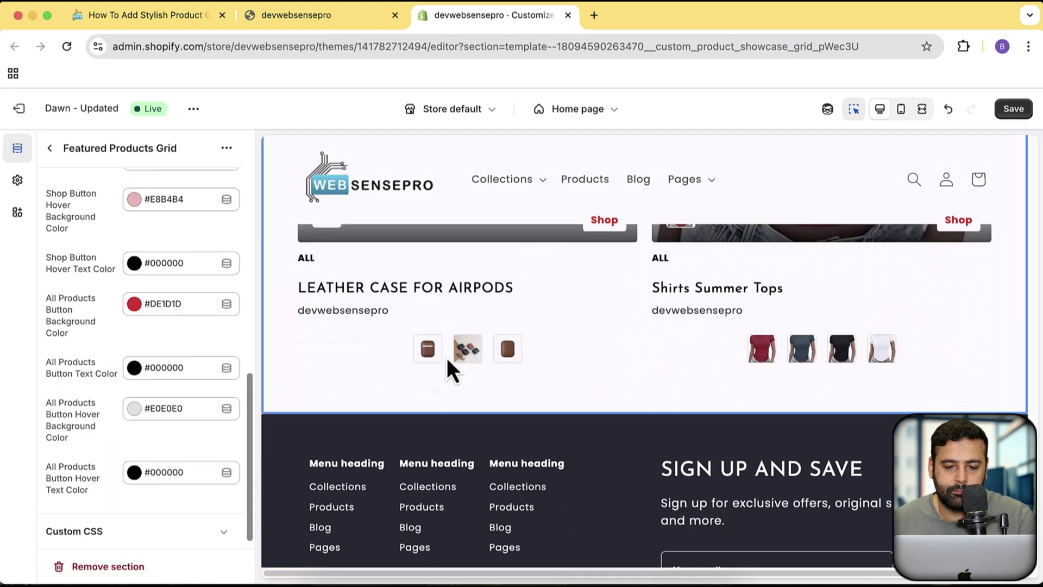
{"action": "scroll", "coordinate": [587, 239], "scroll_direction": "up", "scroll_amount": 3}
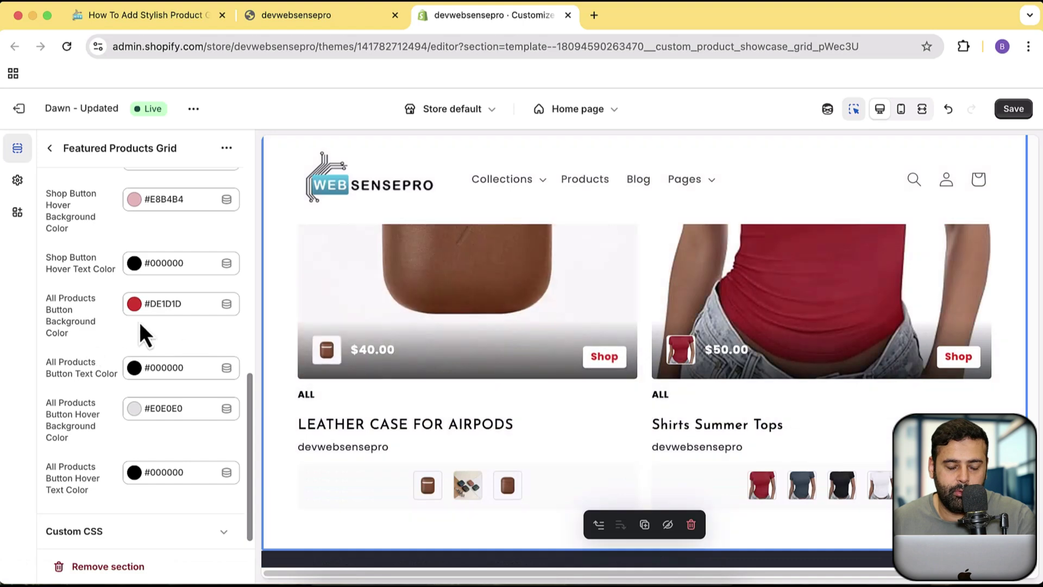
{"action": "scroll", "coordinate": [95, 326], "scroll_direction": "down", "scroll_amount": 1}
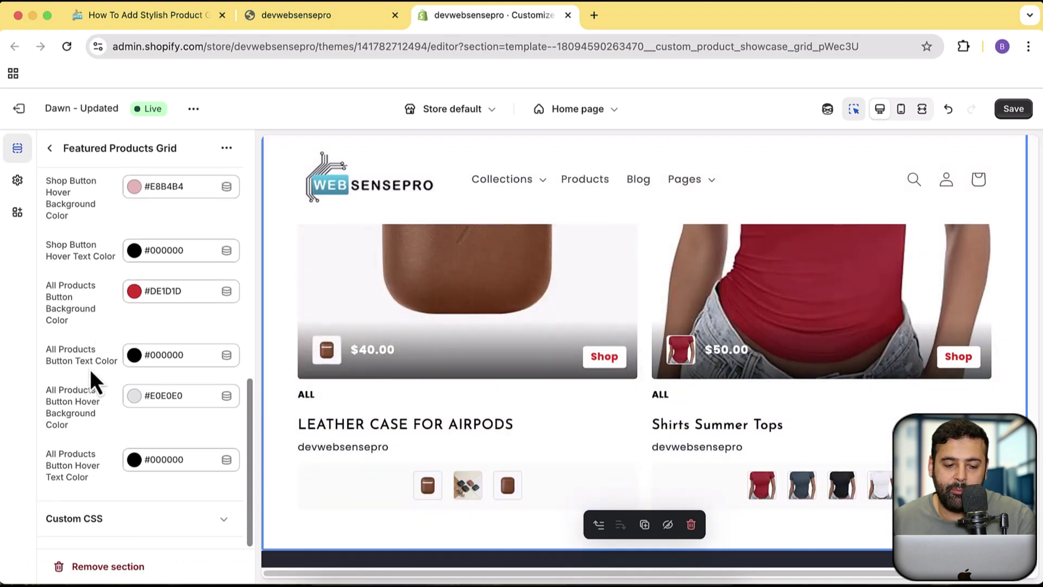
{"action": "scroll", "coordinate": [89, 370], "scroll_direction": "up", "scroll_amount": 6}
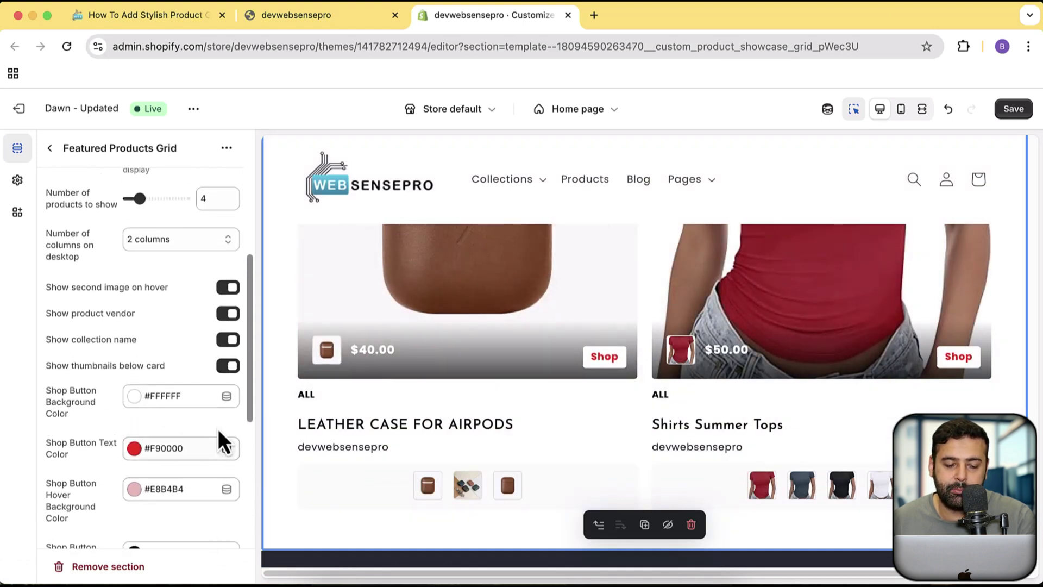
{"action": "scroll", "coordinate": [222, 443], "scroll_direction": "down", "scroll_amount": 6}
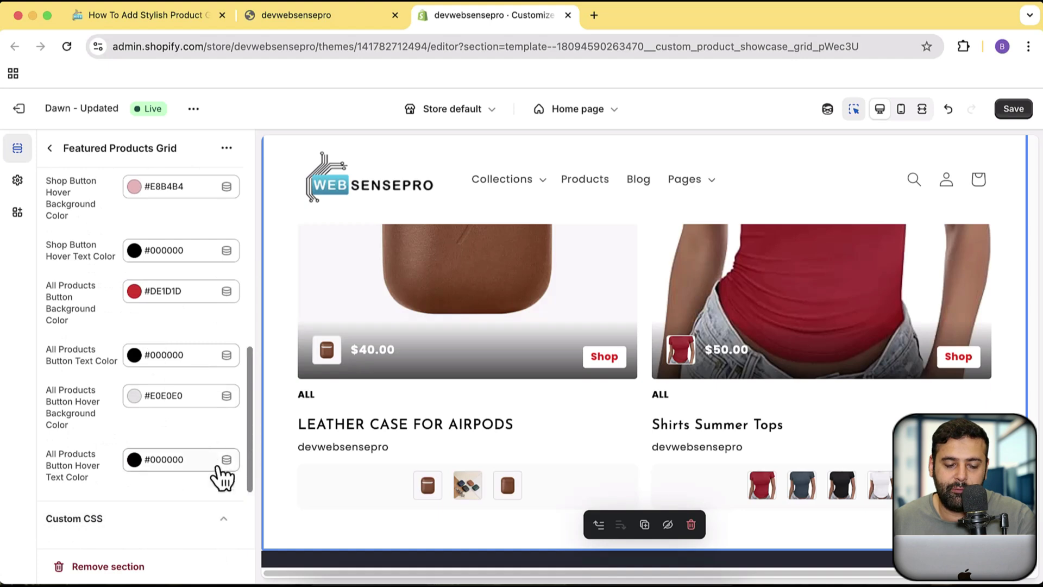
Expand the section's Custom CSS, then return to the home page section list
{"action": "left_click", "coordinate": [207, 519]}
{"action": "left_click", "coordinate": [173, 447]}
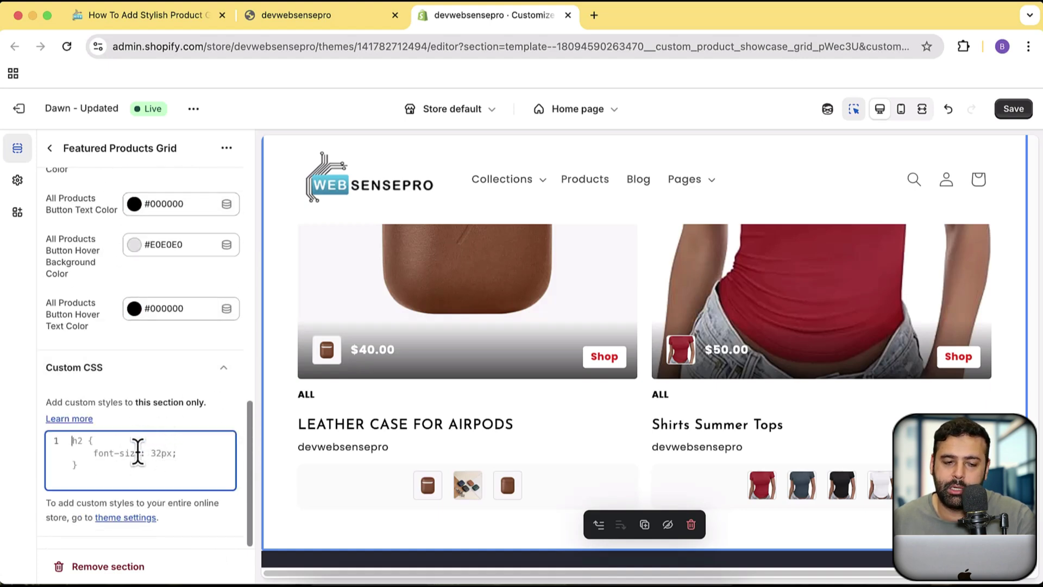
{"action": "scroll", "coordinate": [143, 361], "scroll_direction": "up", "scroll_amount": 10}
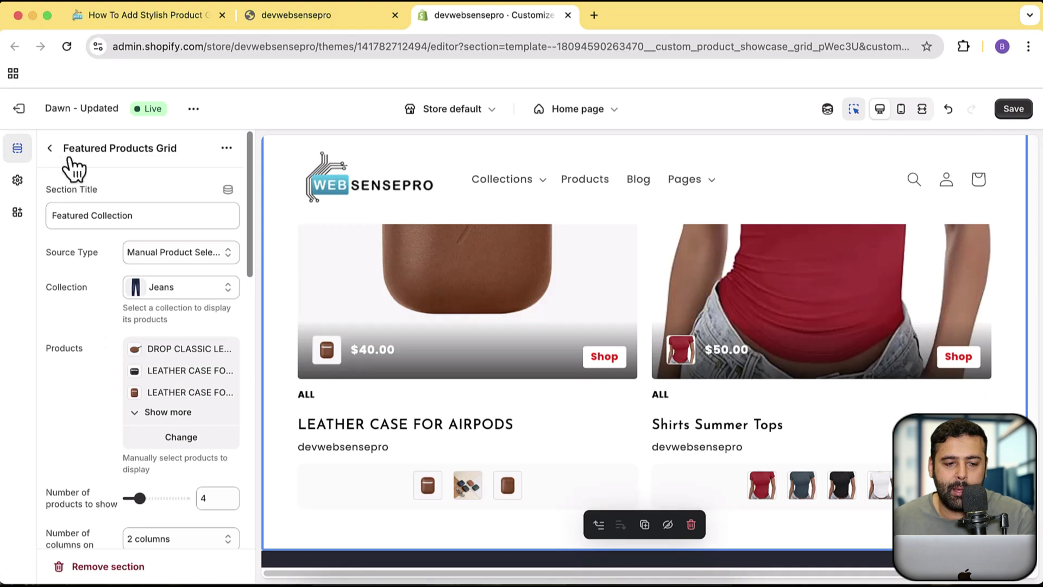
{"action": "left_click", "coordinate": [50, 149]}
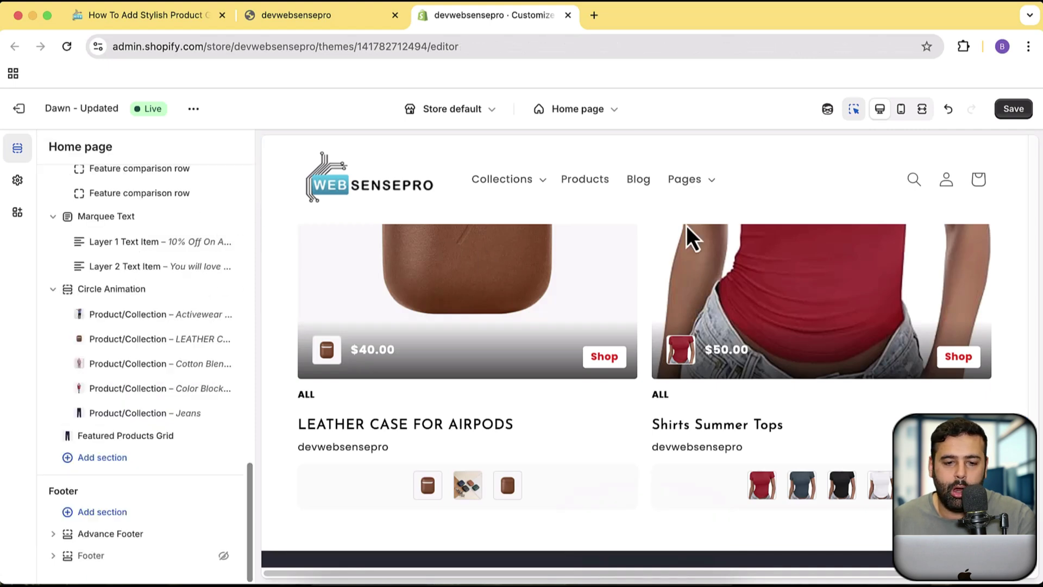
Leave the theme editor unsaved, close section-featured-product.css, and exit the code editor
{"action": "left_click", "coordinate": [19, 108]}
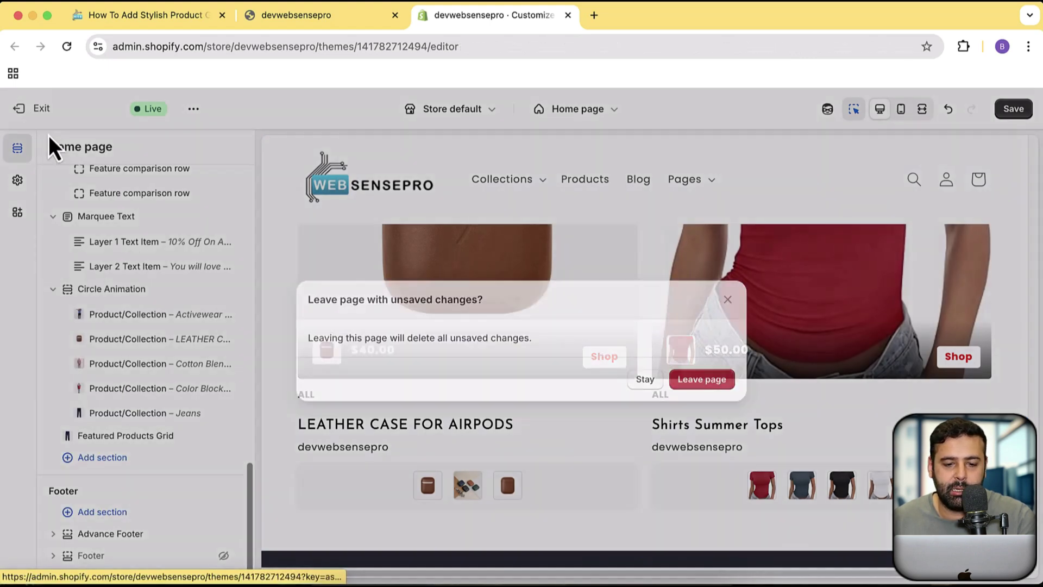
{"action": "left_click", "coordinate": [701, 375]}
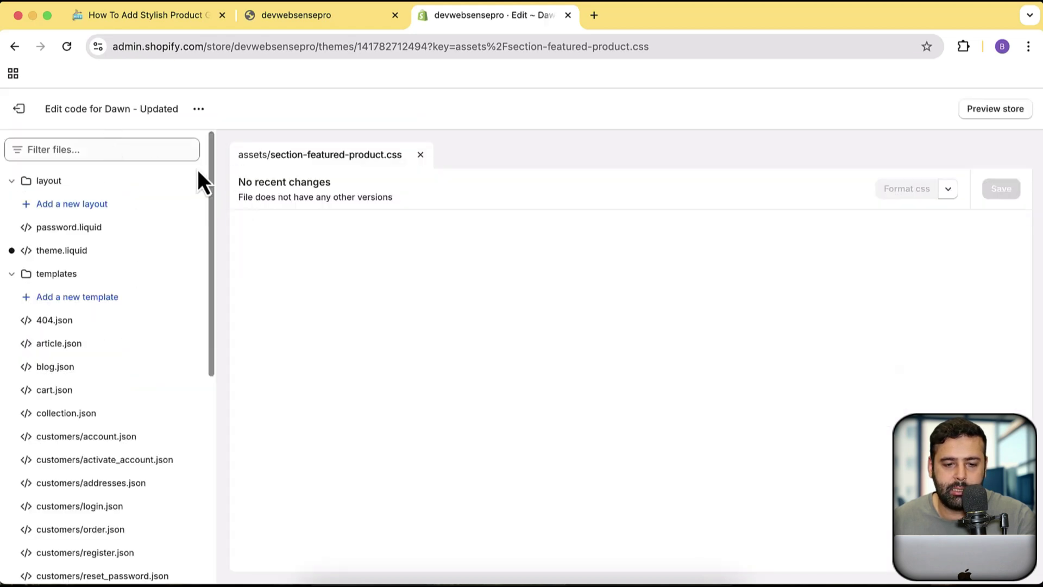
{"action": "left_click", "coordinate": [421, 154]}
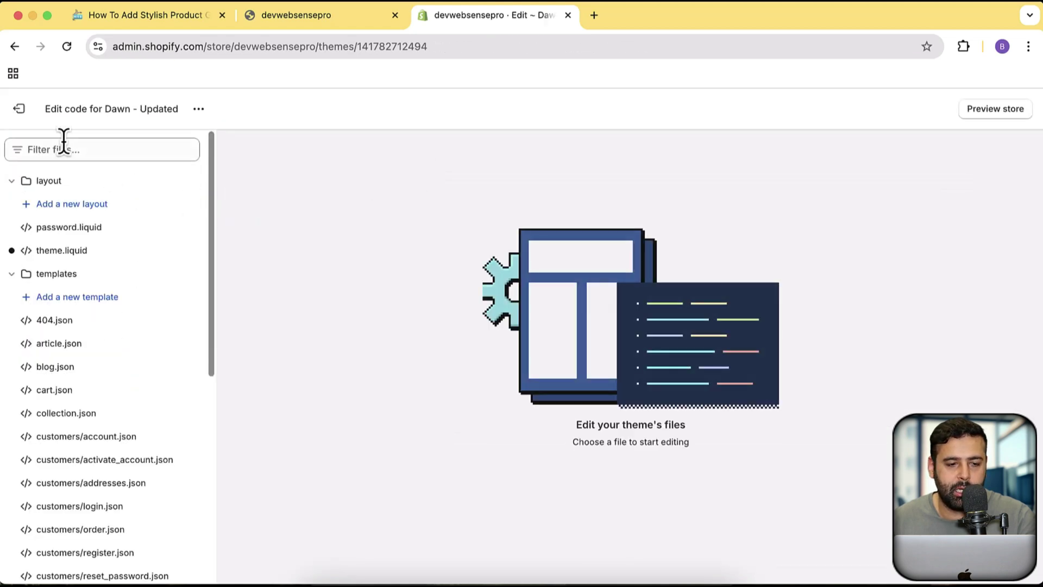
{"action": "left_click", "coordinate": [19, 108]}
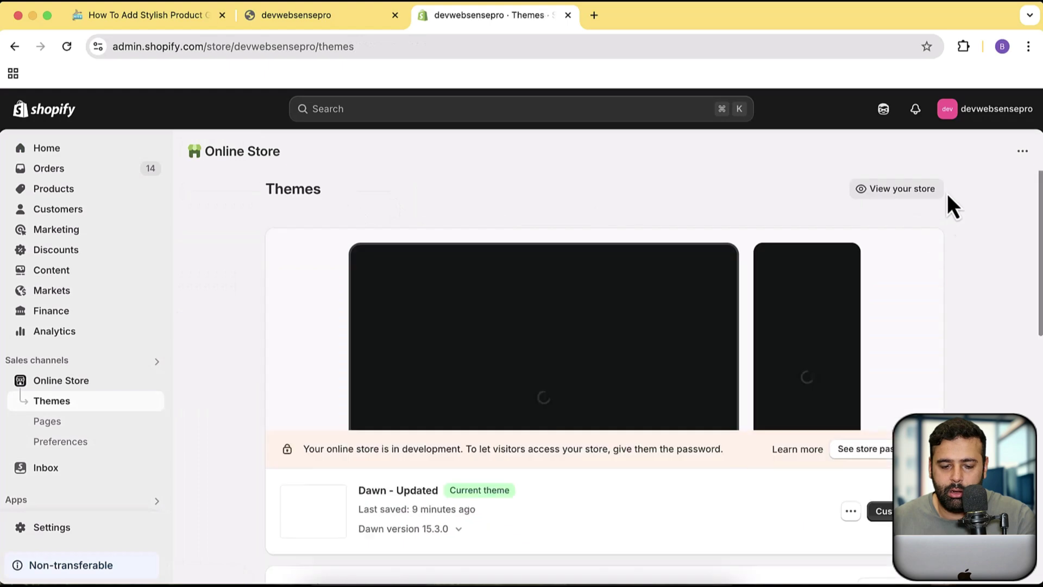
Publish the newly added Dawn theme from the theme library, confirming in the dialog
{"action": "scroll", "coordinate": [947, 201], "scroll_direction": "down", "scroll_amount": 10}
{"action": "scroll", "coordinate": [948, 216], "scroll_direction": "down", "scroll_amount": 10}
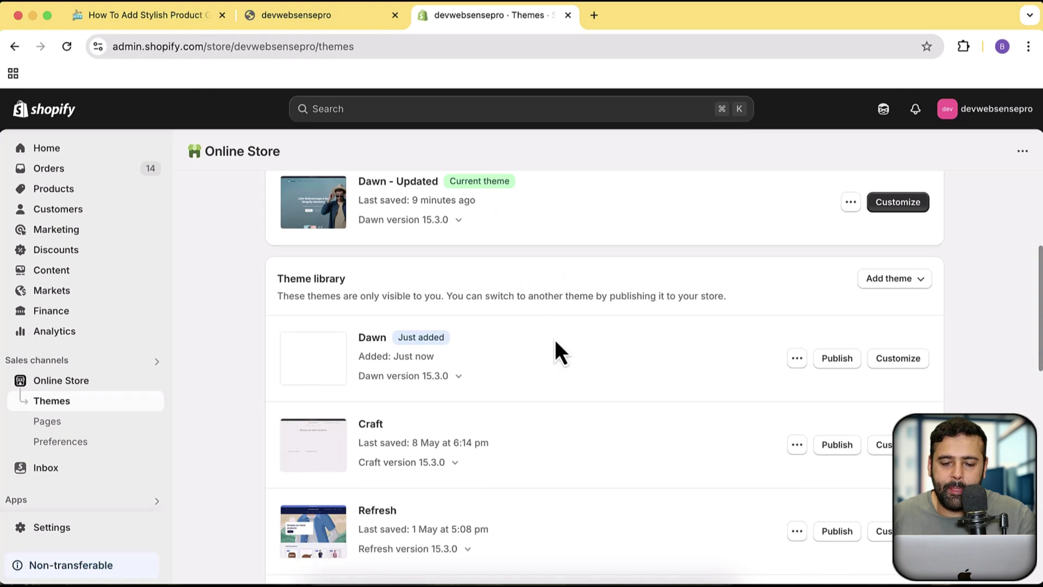
{"action": "left_click", "coordinate": [838, 359]}
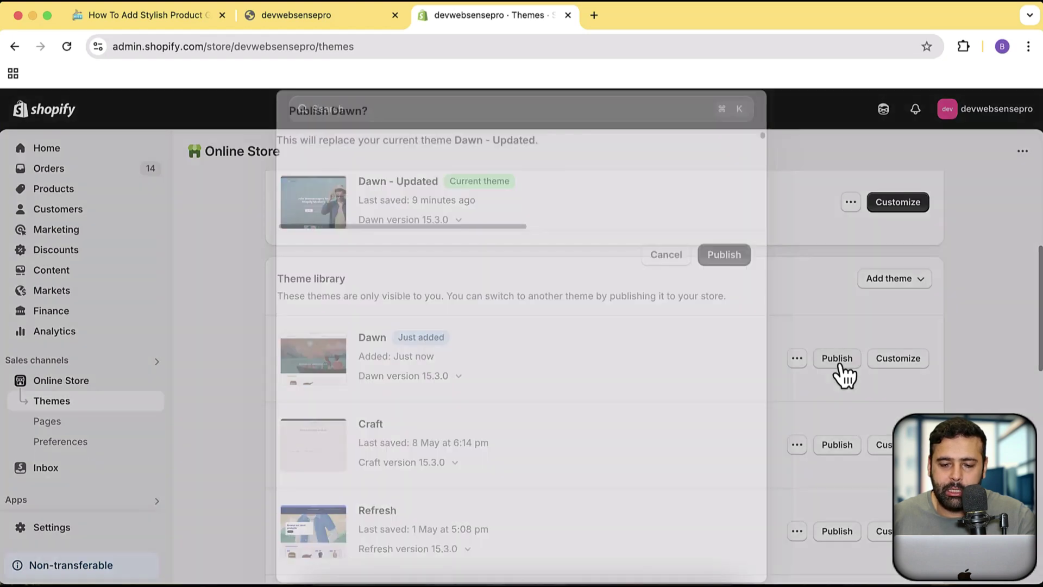
{"action": "left_click", "coordinate": [708, 541]}
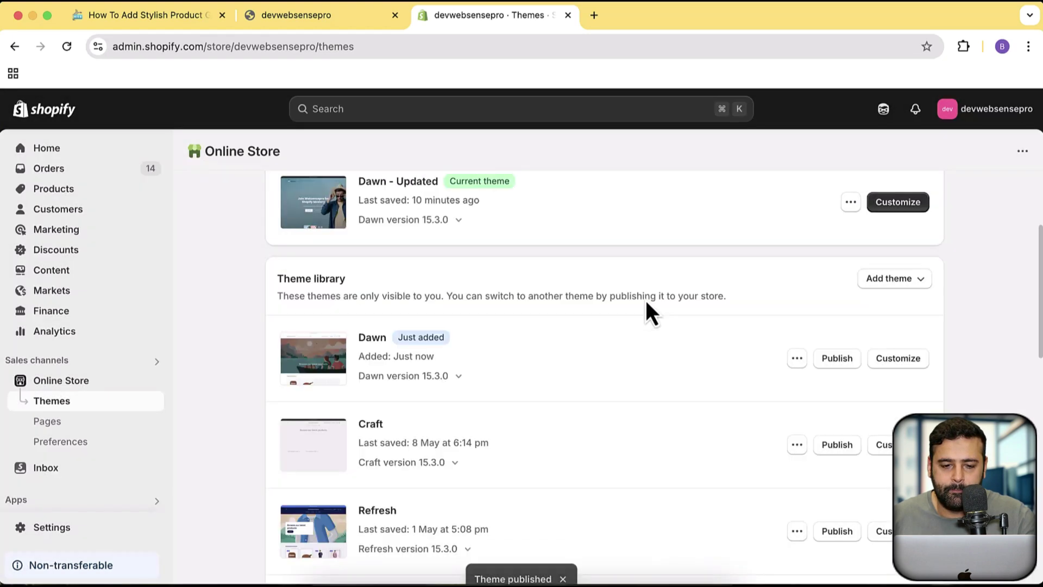
{"action": "scroll", "coordinate": [624, 326], "scroll_direction": "up", "scroll_amount": 3}
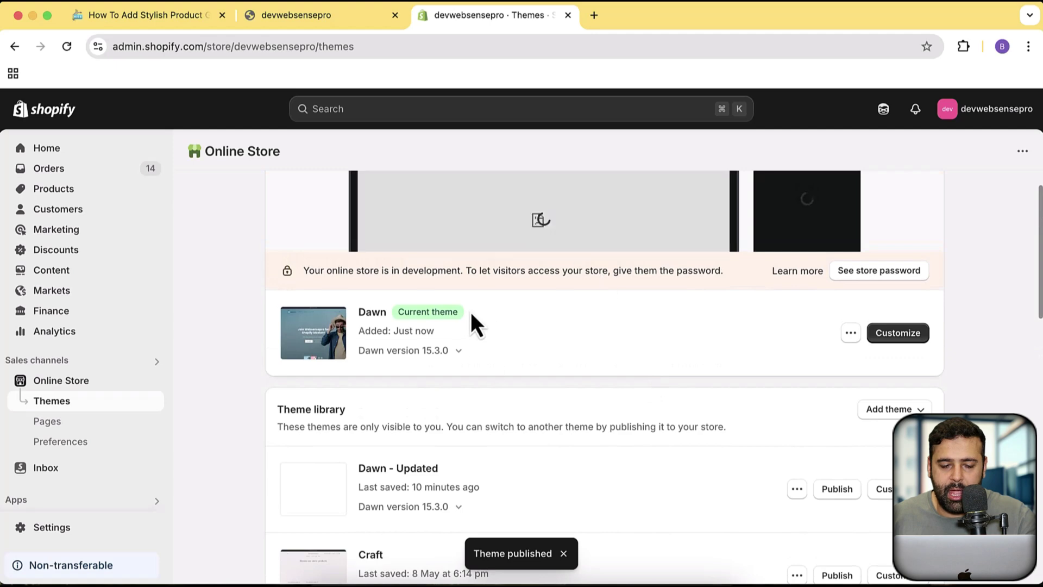
{"action": "scroll", "coordinate": [566, 365], "scroll_direction": "up", "scroll_amount": 2}
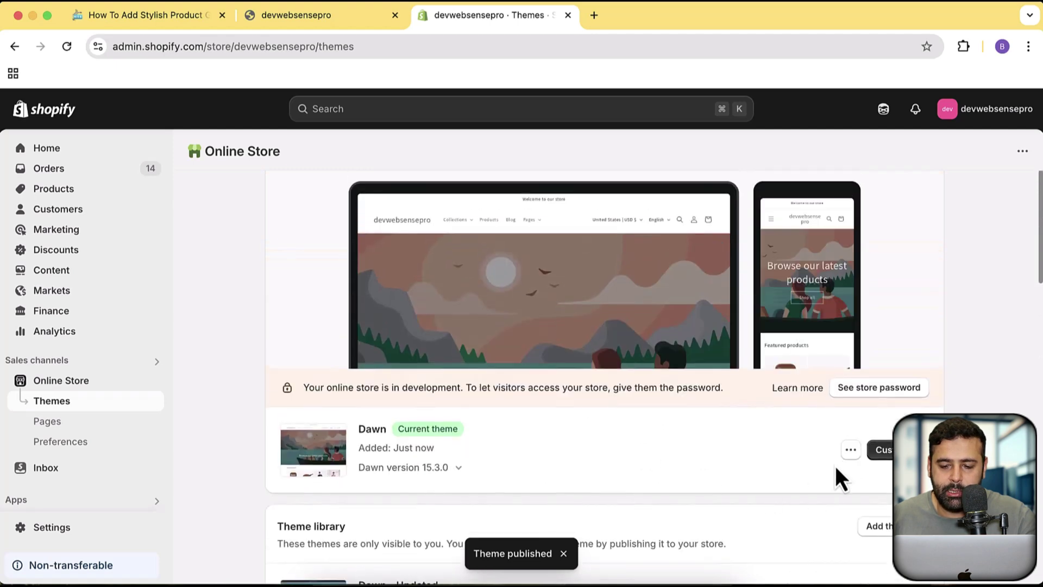
Preview the published Dawn theme in a new tab and close the old store preview tab
{"action": "left_click", "coordinate": [850, 450]}
{"action": "left_click", "coordinate": [752, 289]}
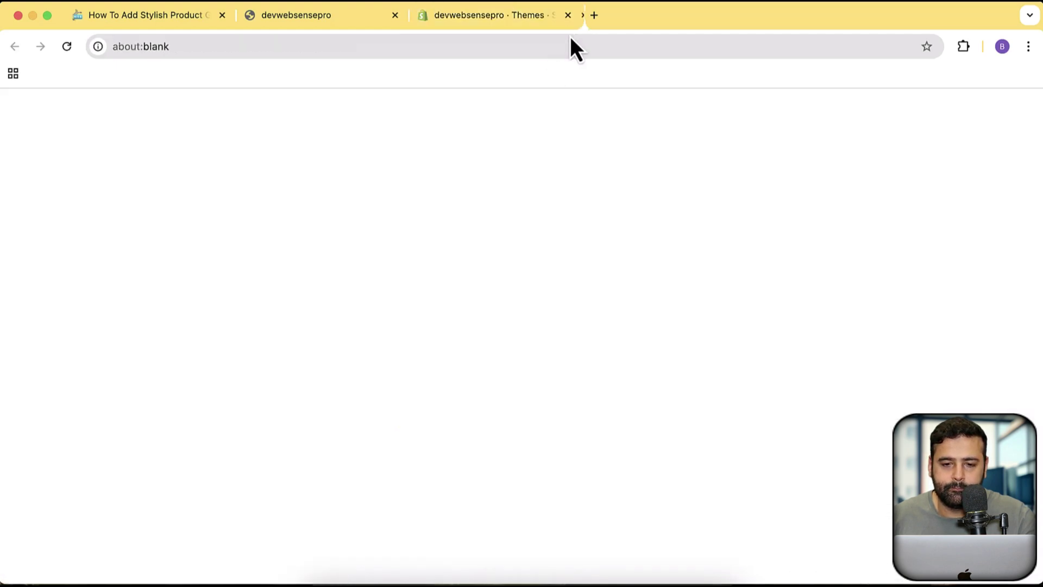
{"action": "left_click_drag", "start_coordinate": [612, 21], "coordinate": [343, 27]}
{"action": "left_click", "coordinate": [344, 27]}
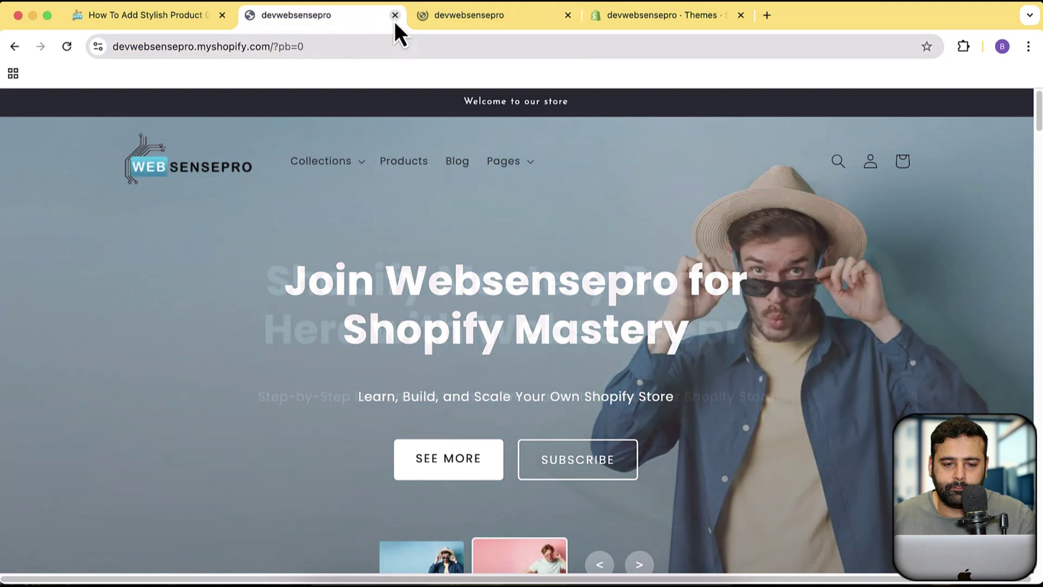
{"action": "left_click", "coordinate": [395, 20]}
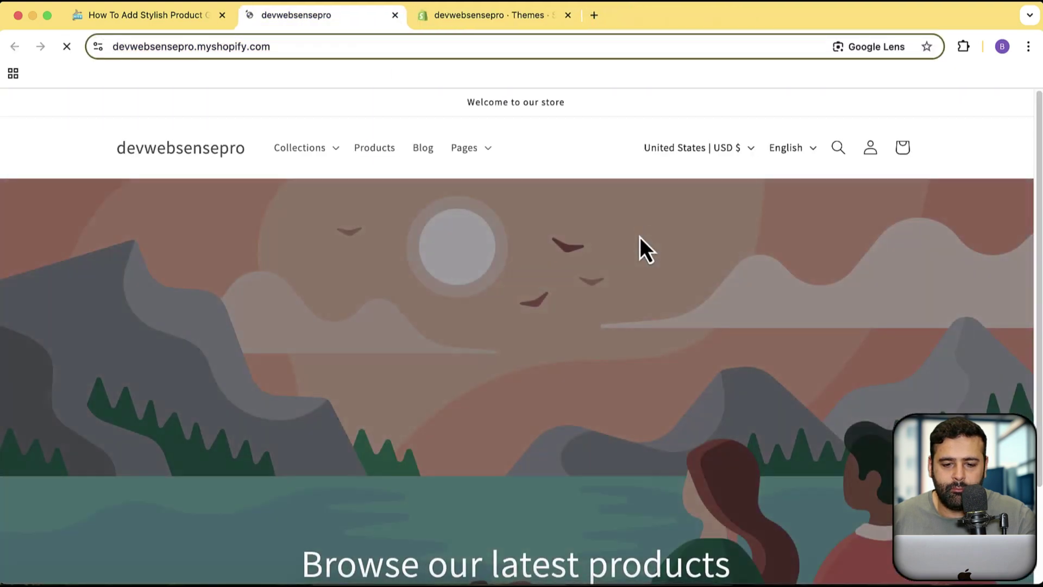
Check the live plain Dawn storefront, then return to the Online Store themes page
{"action": "scroll", "coordinate": [706, 255], "scroll_direction": "down", "scroll_amount": 3}
{"action": "scroll", "coordinate": [784, 272], "scroll_direction": "down", "scroll_amount": 10}
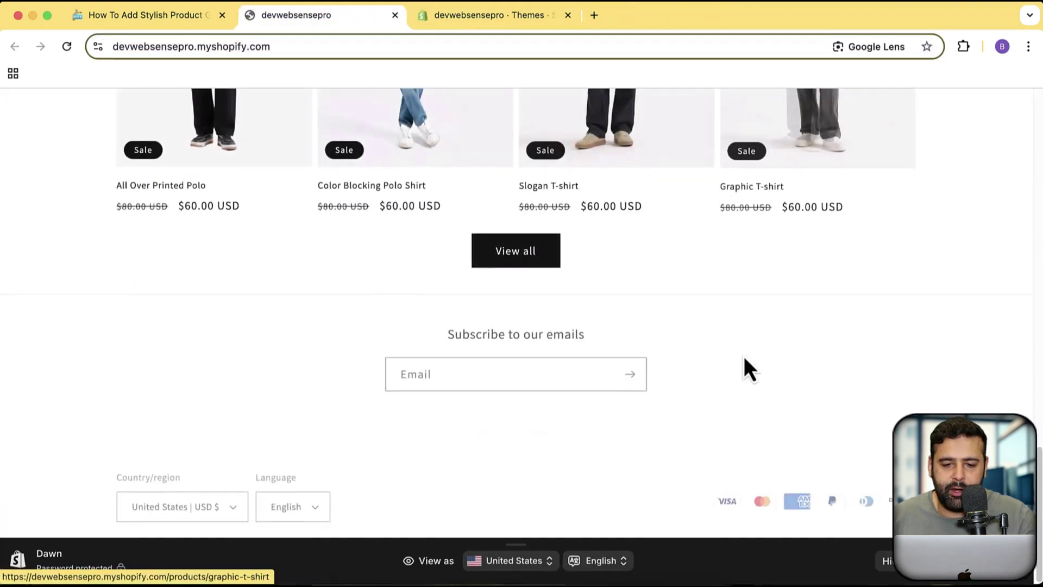
{"action": "scroll", "coordinate": [744, 368], "scroll_direction": "up", "scroll_amount": 6}
{"action": "scroll", "coordinate": [717, 326], "scroll_direction": "down", "scroll_amount": 5}
{"action": "scroll", "coordinate": [710, 349], "scroll_direction": "up", "scroll_amount": 10}
{"action": "left_click", "coordinate": [489, 16]}
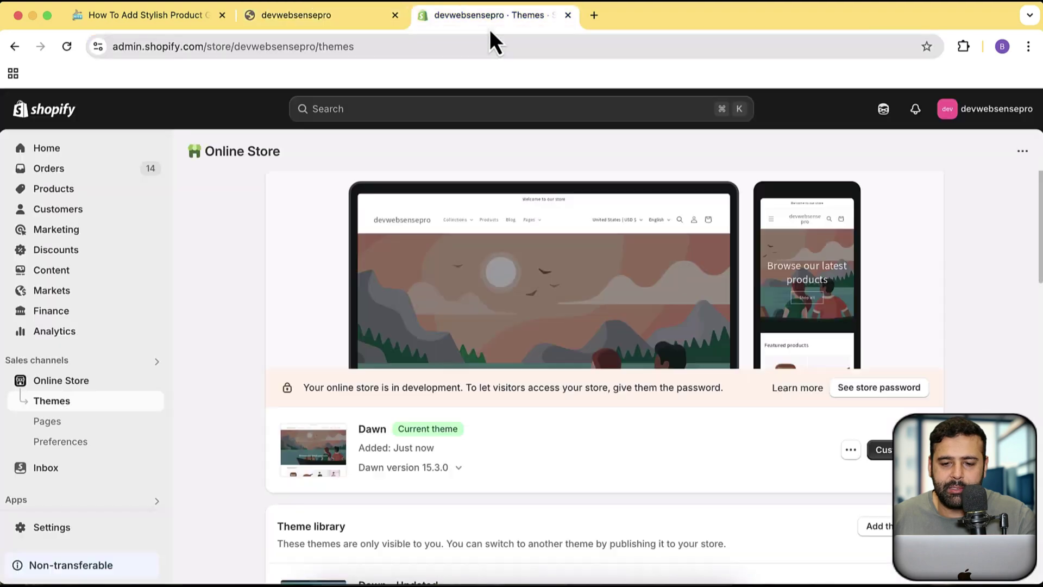
{"action": "scroll", "coordinate": [962, 269], "scroll_direction": "down", "scroll_amount": 1}
Open Edit code for the Dawn theme and expand the sections folder in the file tree
{"action": "left_click", "coordinate": [851, 420]}
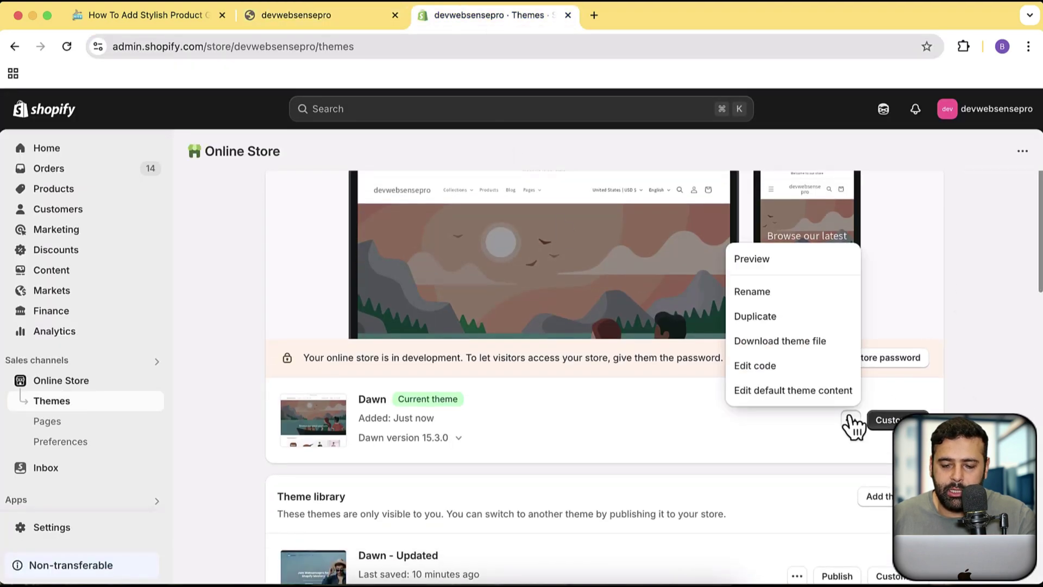
{"action": "left_click", "coordinate": [747, 366]}
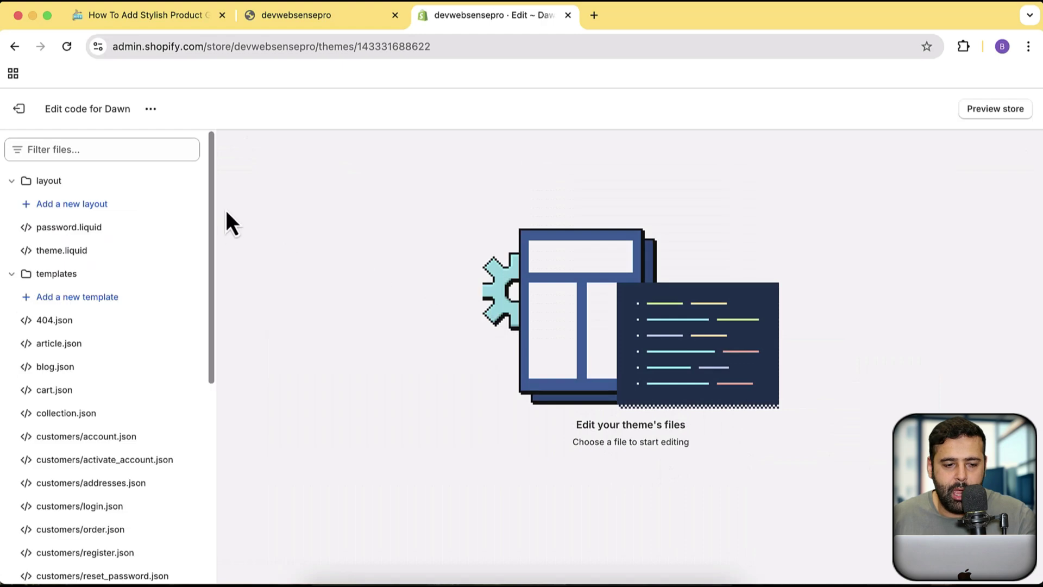
{"action": "scroll", "coordinate": [174, 212], "scroll_direction": "down", "scroll_amount": 10}
{"action": "scroll", "coordinate": [177, 246], "scroll_direction": "up", "scroll_amount": 10}
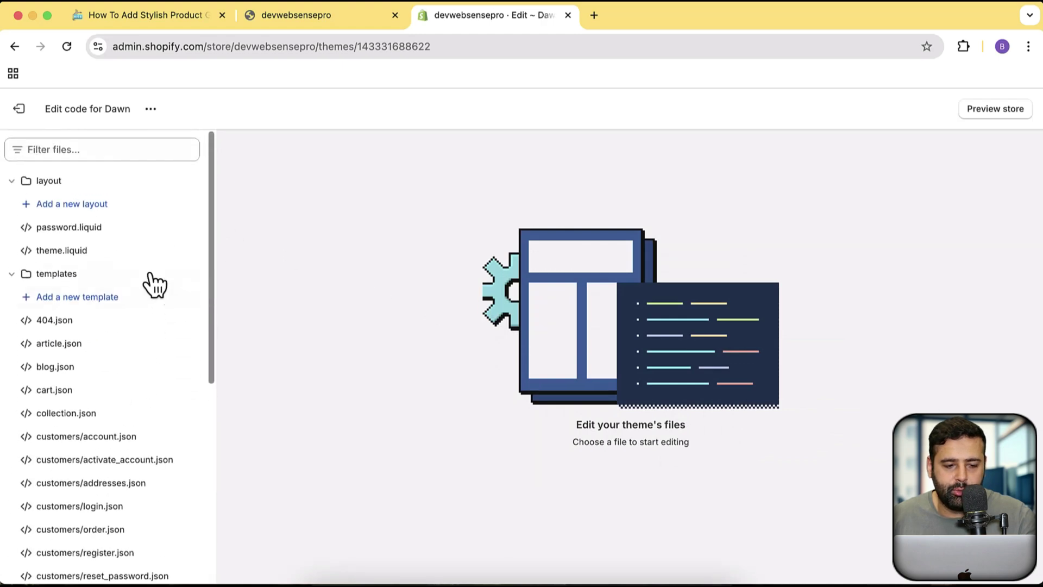
{"action": "scroll", "coordinate": [142, 288], "scroll_direction": "down", "scroll_amount": 8}
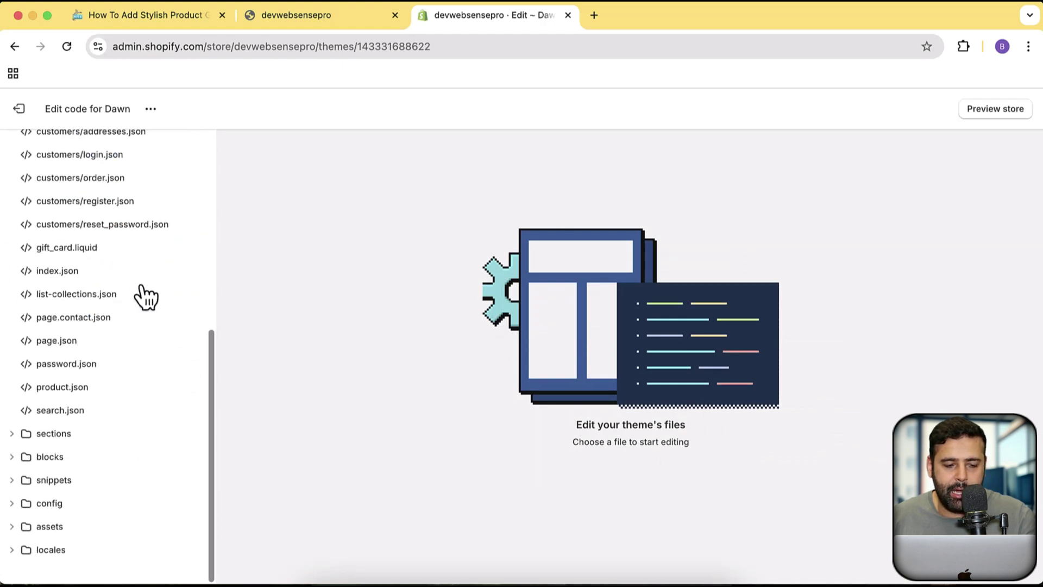
{"action": "left_click", "coordinate": [14, 433]}
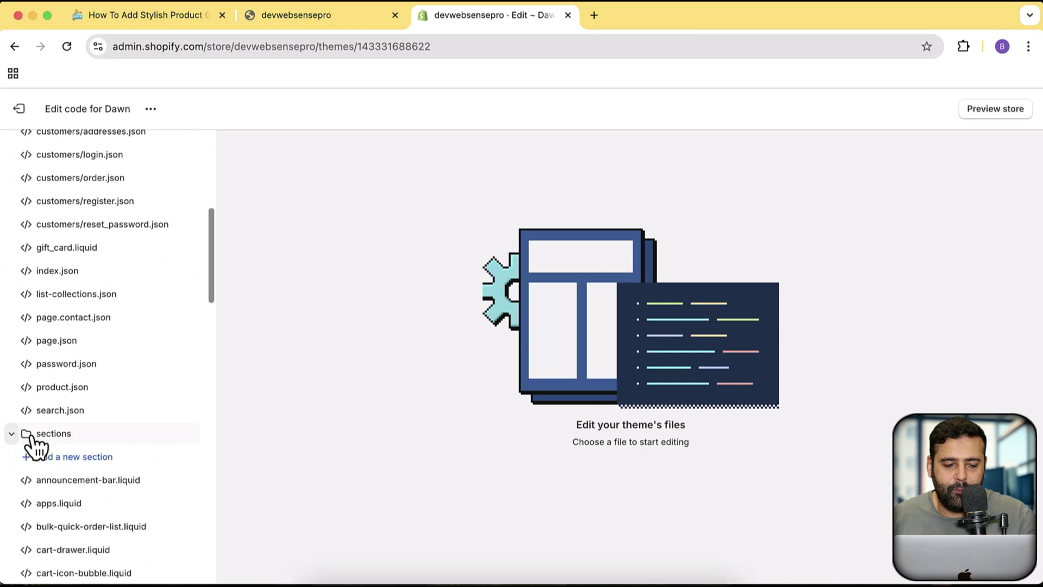
{"action": "scroll", "coordinate": [175, 293], "scroll_direction": "down", "scroll_amount": 3}
Create a new section file named featured-product-grid.liquid
{"action": "left_click", "coordinate": [99, 351]}
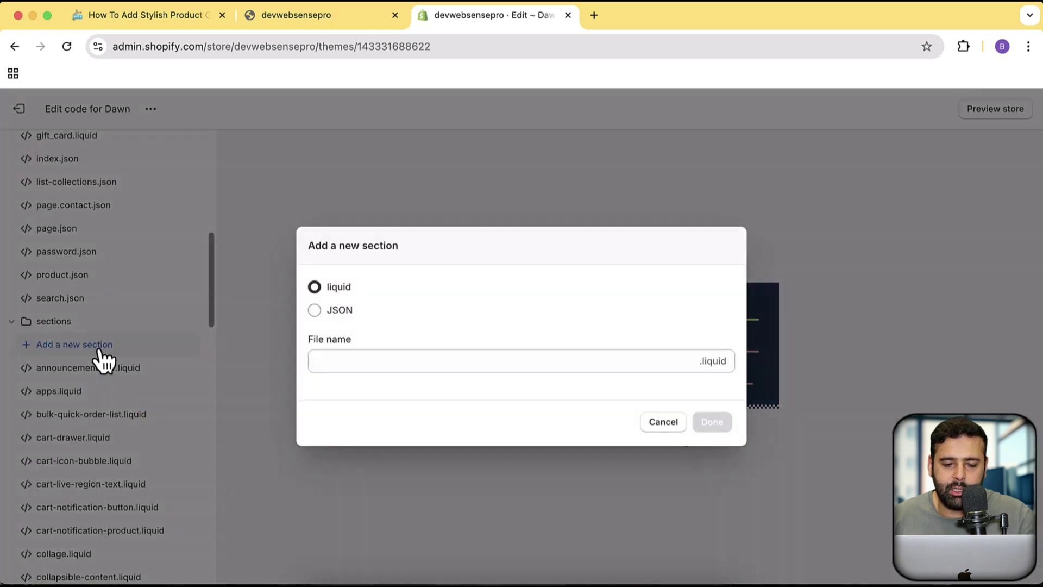
{"action": "left_click", "coordinate": [380, 359]}
{"action": "type", "text": "featured-product-grid"}
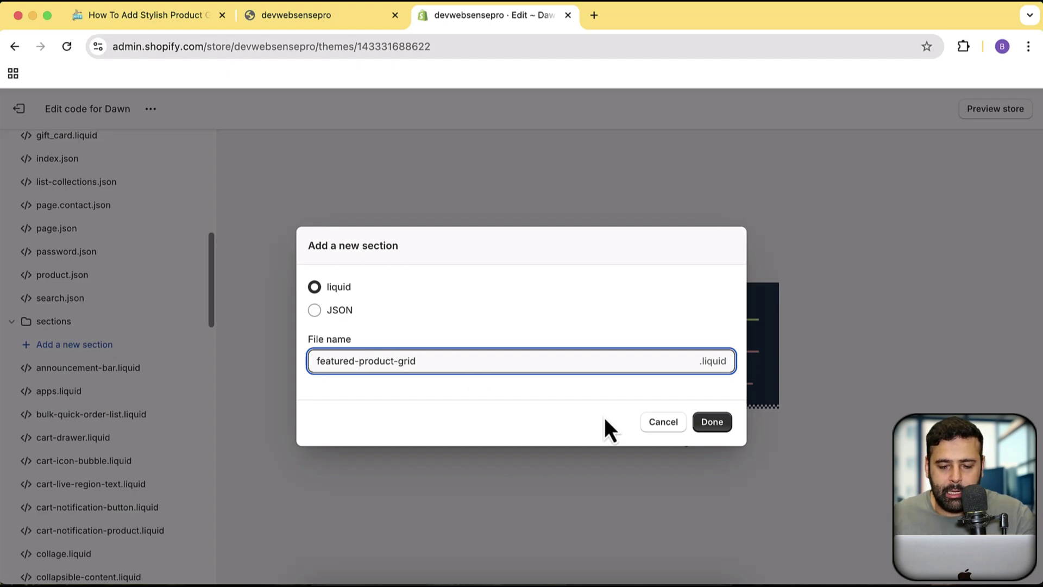
{"action": "left_click", "coordinate": [708, 428]}
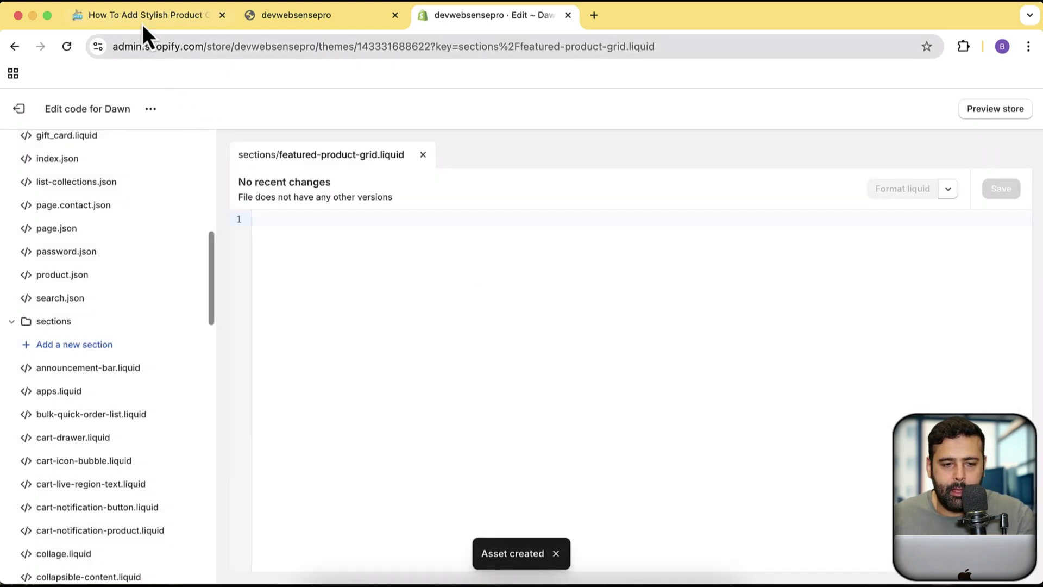
Copy the section code from the blog post and return to the new file
{"action": "left_click", "coordinate": [142, 20]}
{"action": "scroll", "coordinate": [559, 210], "scroll_direction": "down", "scroll_amount": 2}
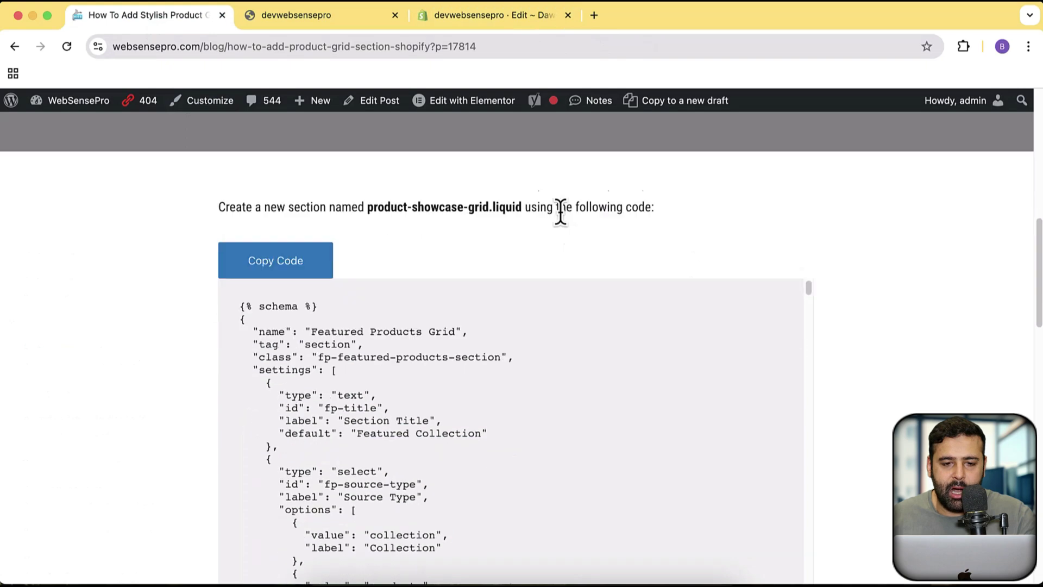
{"action": "scroll", "coordinate": [550, 201], "scroll_direction": "up", "scroll_amount": 2}
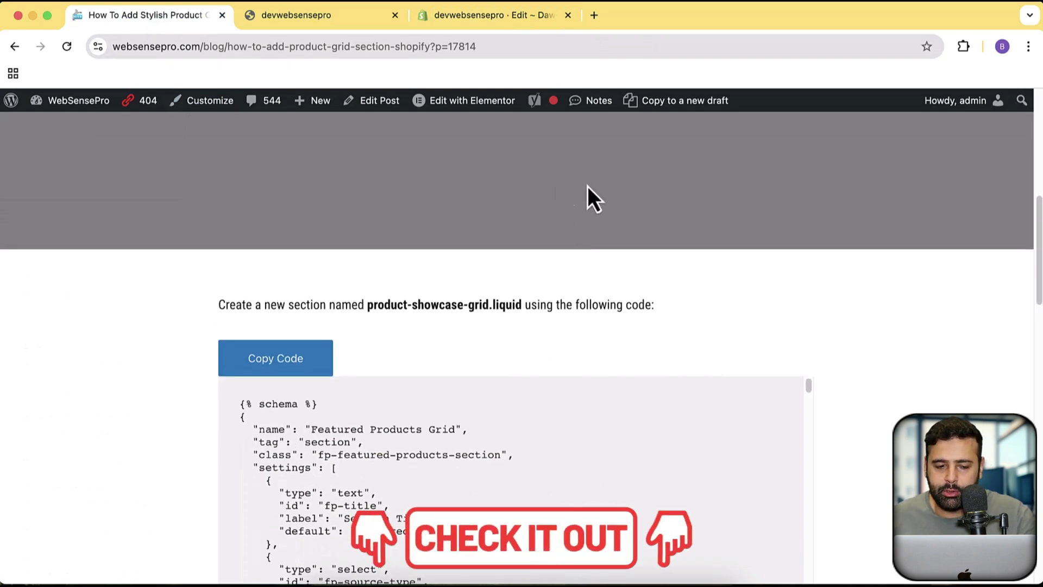
{"action": "scroll", "coordinate": [589, 187], "scroll_direction": "down", "scroll_amount": 3}
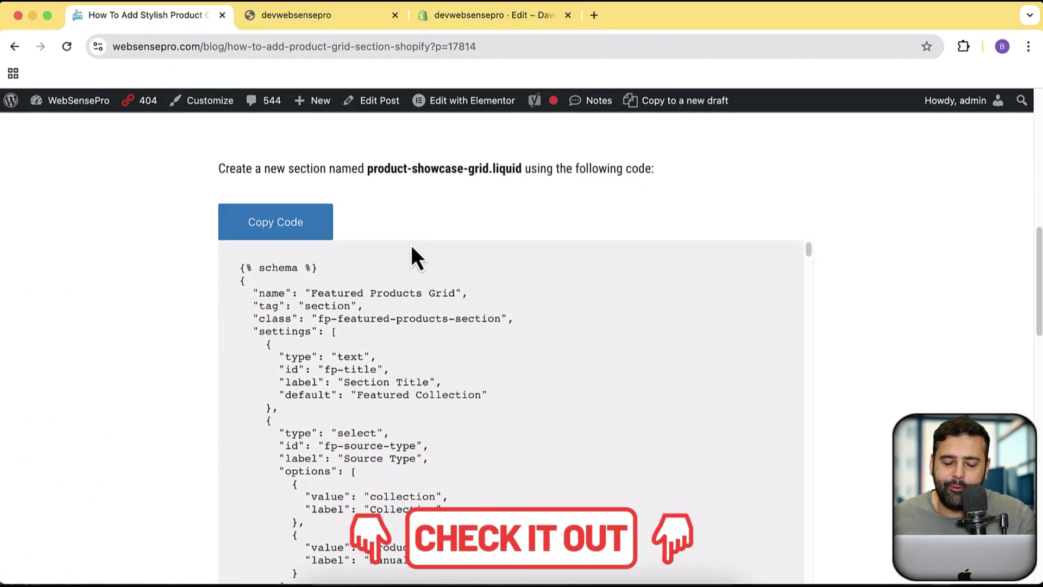
{"action": "left_click", "coordinate": [287, 232]}
{"action": "left_click", "coordinate": [454, 11]}
Replace featured-product-grid.liquid's default schema with the copied 542-line grid code and save it
{"action": "left_click", "coordinate": [458, 315]}
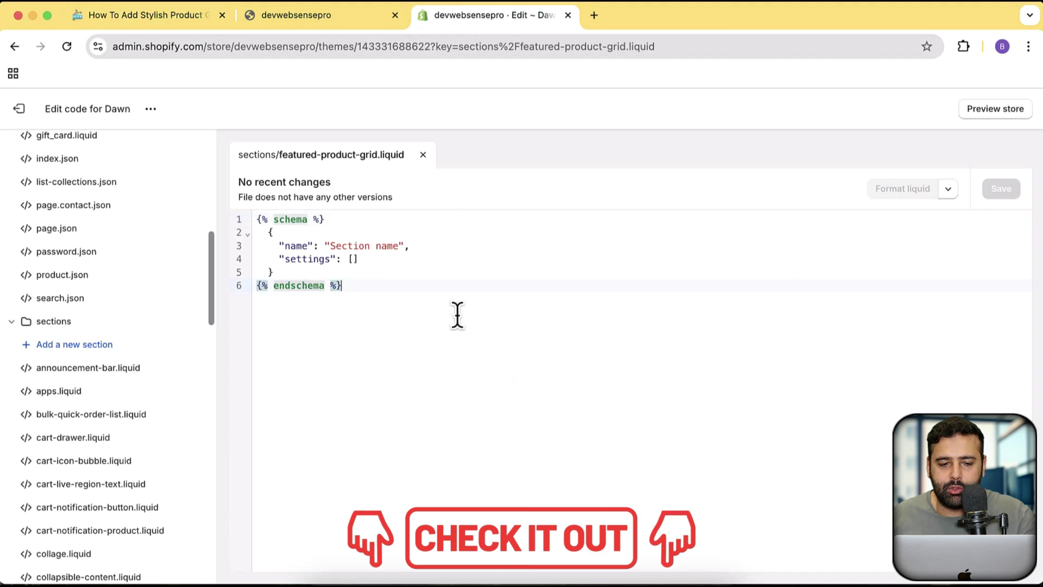
{"action": "left_click", "coordinate": [257, 217], "text": "shift"}
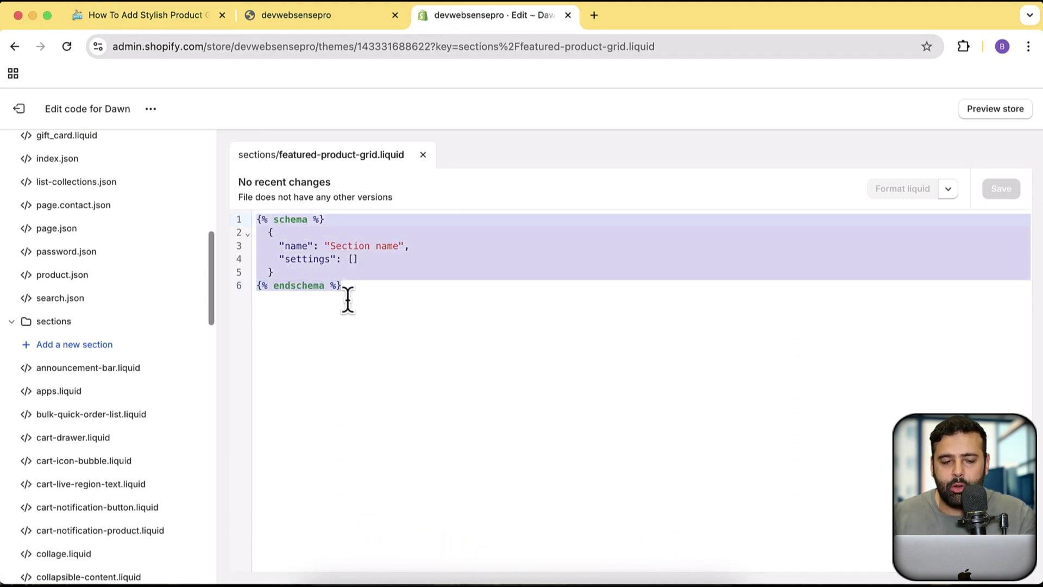
{"action": "key", "text": "BackSpace"}
{"action": "key", "text": "super+v"}
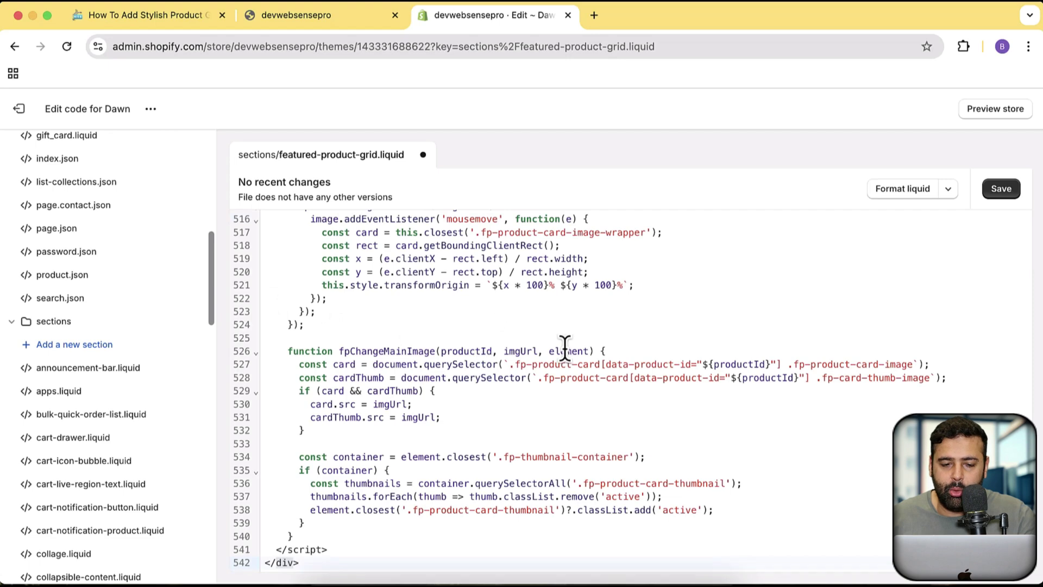
{"action": "scroll", "coordinate": [564, 347], "scroll_direction": "up", "scroll_amount": 20}
{"action": "left_click", "coordinate": [1000, 190]}
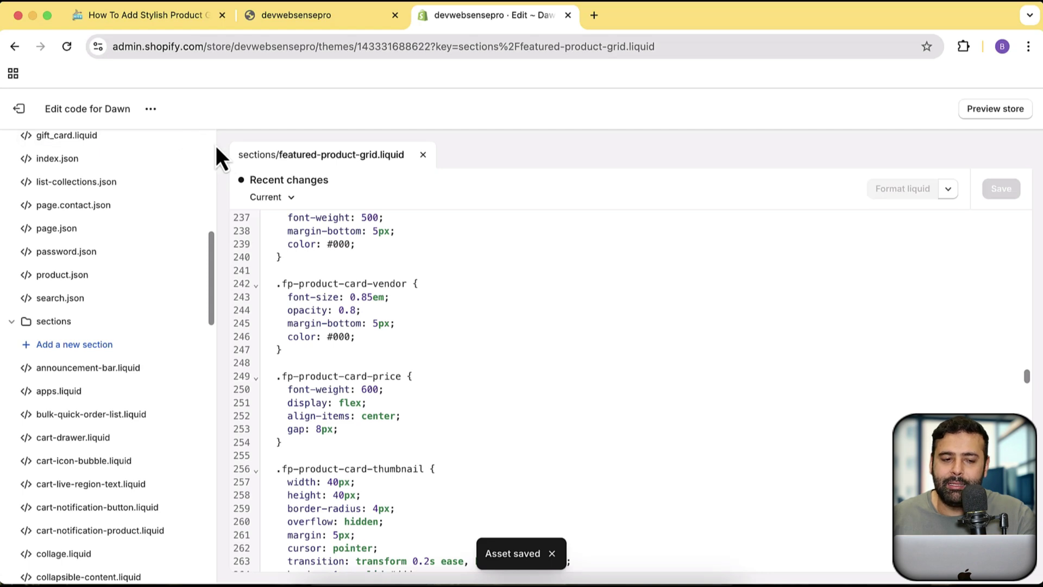
Open the Dawn theme customizer on the Home page in a new tab
{"action": "left_click", "coordinate": [152, 111]}
{"action": "left_click", "coordinate": [70, 142]}
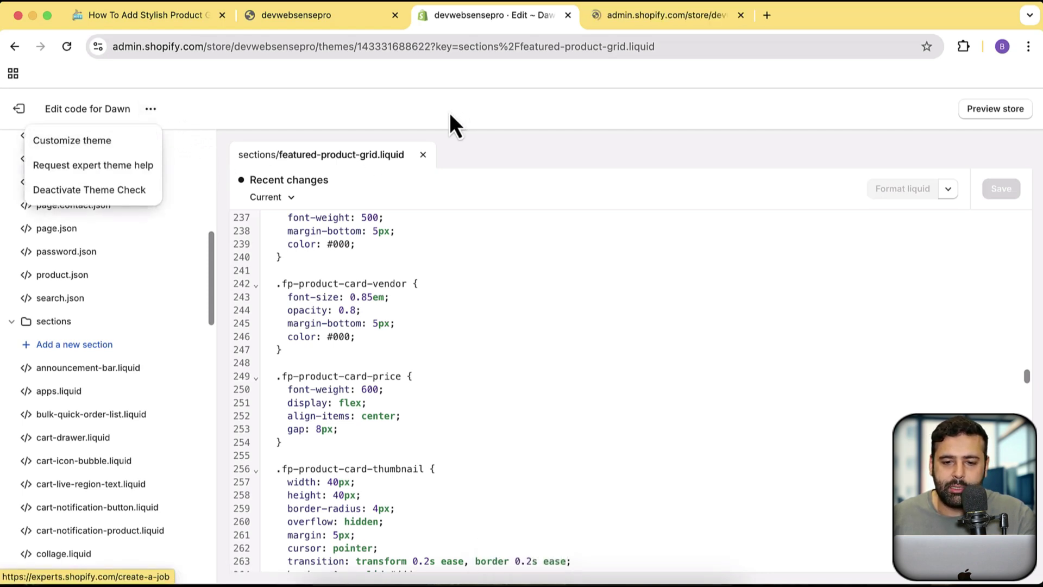
{"action": "left_click_drag", "start_coordinate": [606, 25], "coordinate": [425, 17]}
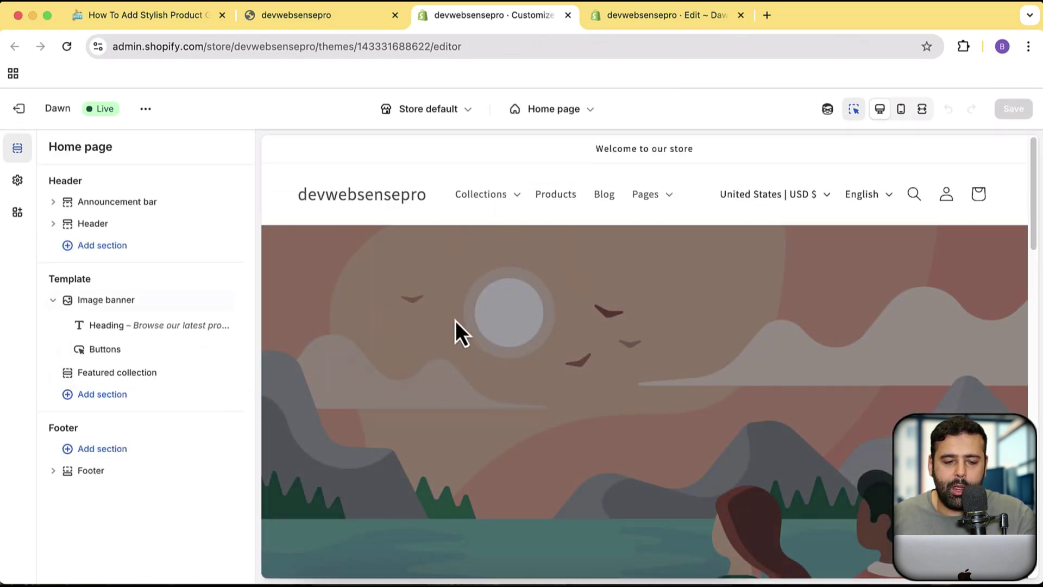
Add the Featured Products Grid section to the Home template by searching 'featu'
{"action": "left_click", "coordinate": [131, 402]}
{"action": "scroll", "coordinate": [405, 354], "scroll_direction": "down", "scroll_amount": 3}
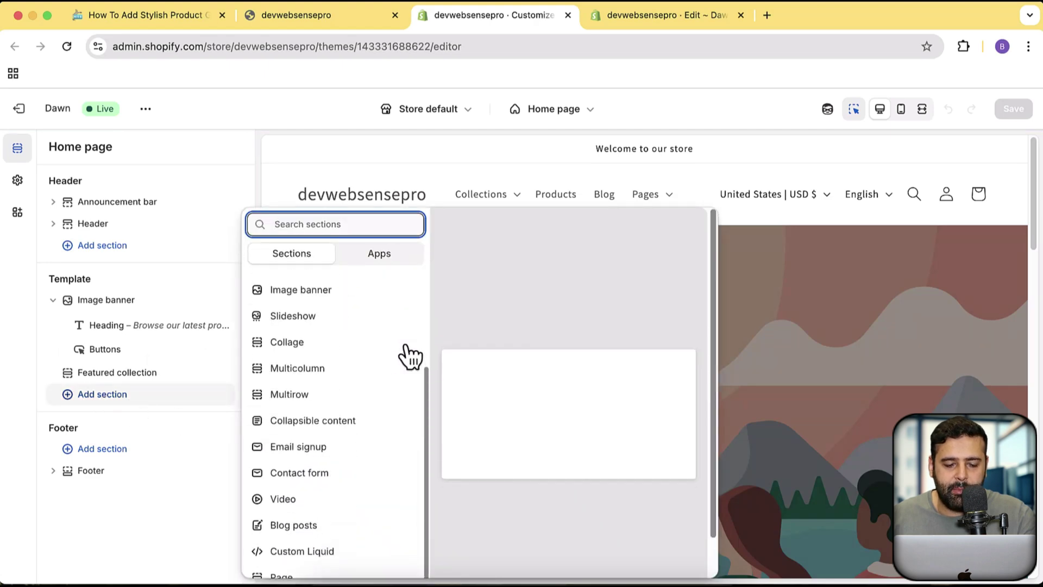
{"action": "type", "text": "featu"}
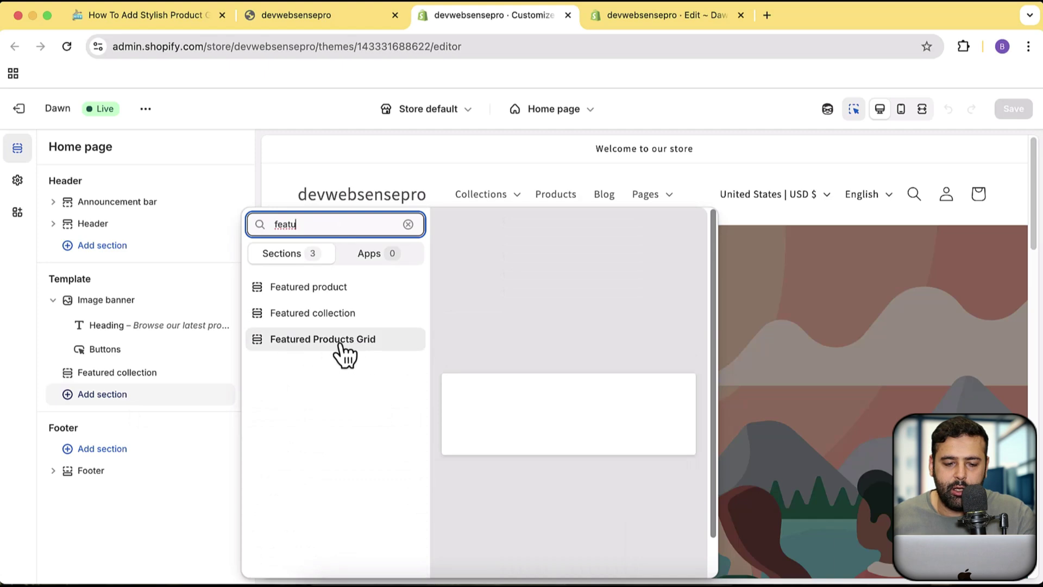
{"action": "left_click", "coordinate": [320, 340]}
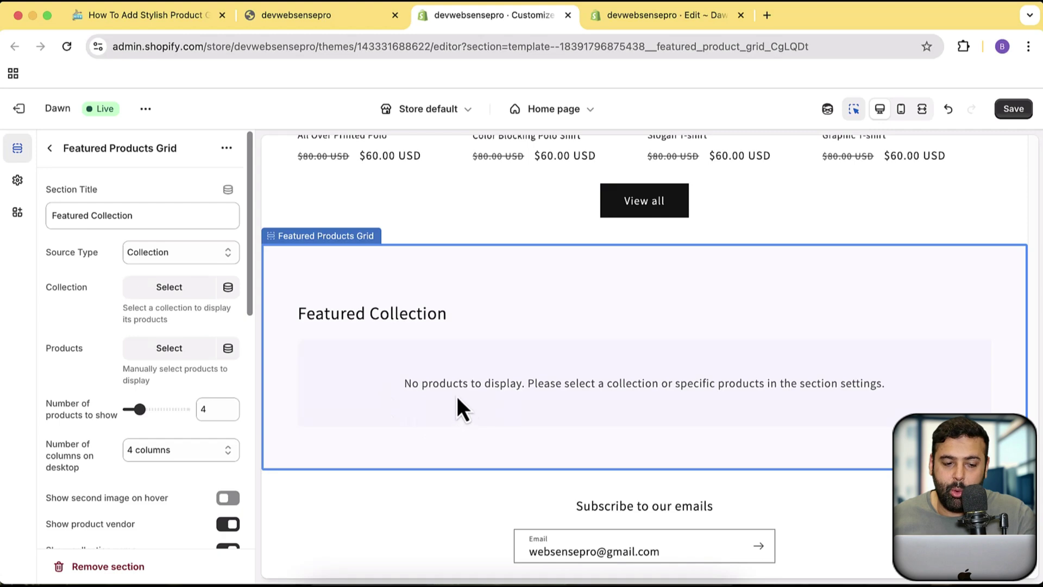
Set the grid's collection to Jeans
{"action": "left_click", "coordinate": [157, 289]}
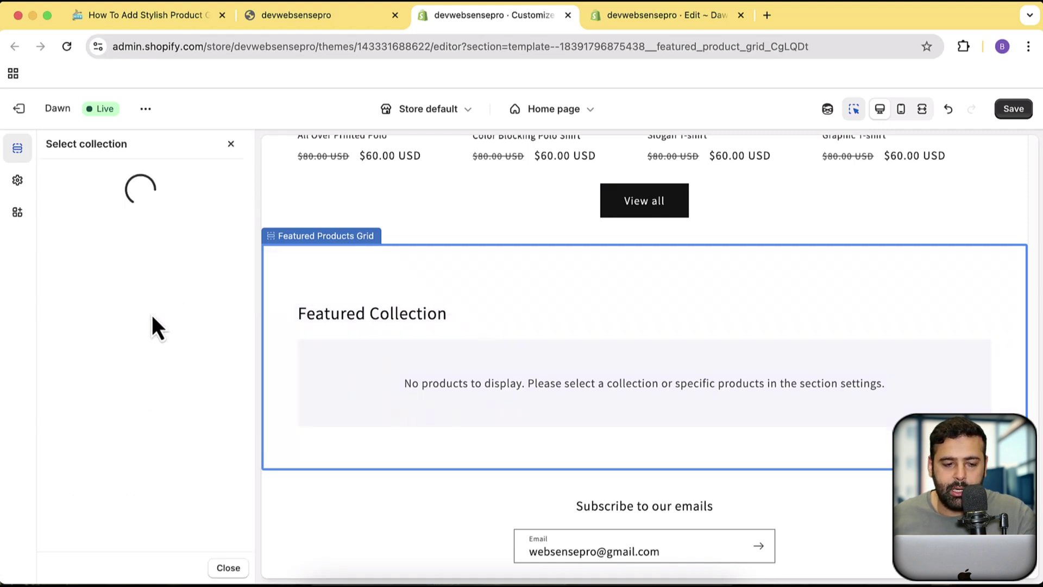
{"action": "scroll", "coordinate": [152, 348], "scroll_direction": "down", "scroll_amount": 1}
{"action": "left_click", "coordinate": [103, 384]}
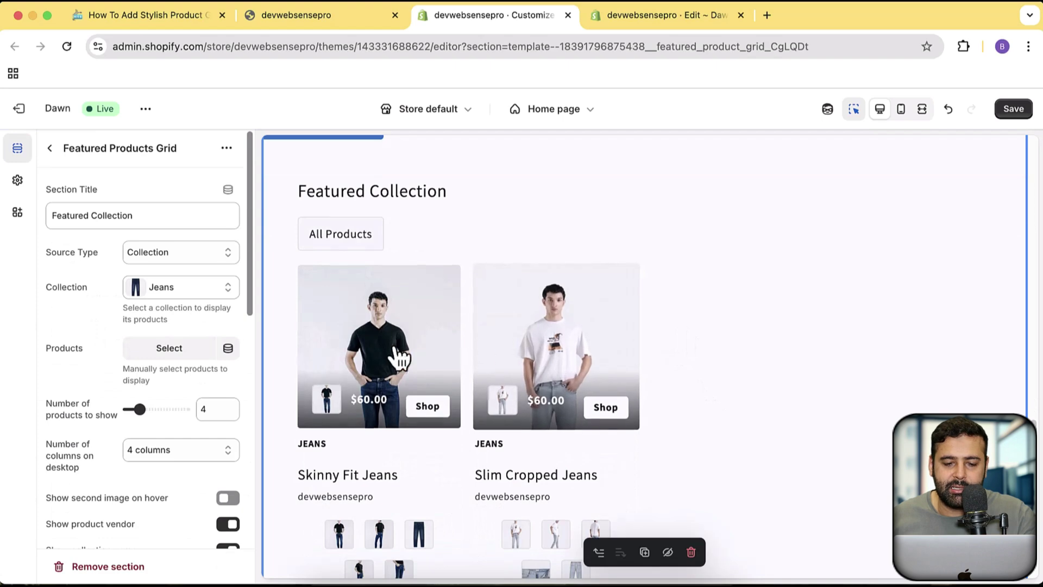
Show the back-view photo on the Slim Cropped Jeans card
{"action": "scroll", "coordinate": [658, 355], "scroll_direction": "down", "scroll_amount": 3}
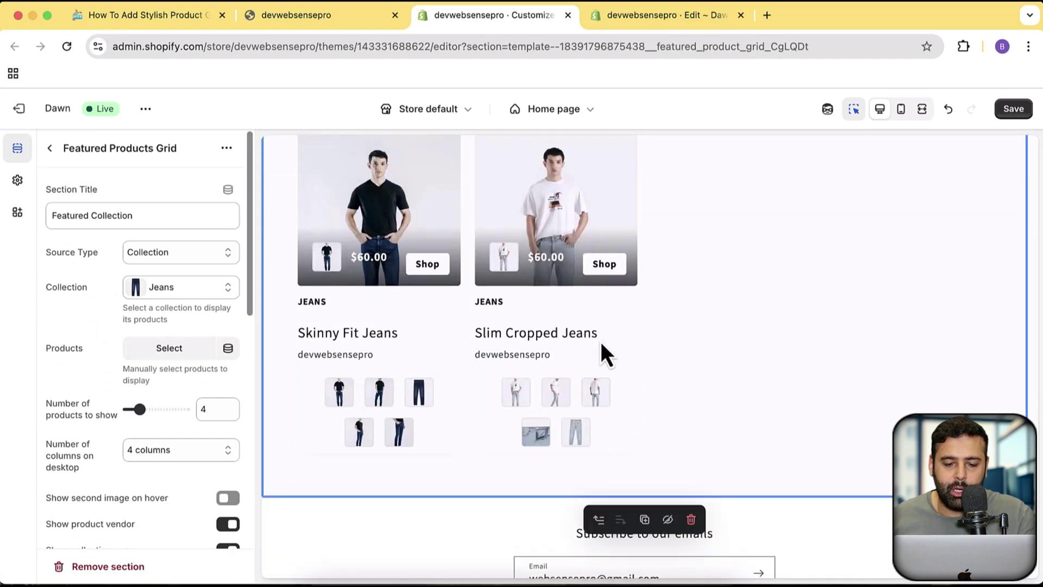
{"action": "scroll", "coordinate": [601, 342], "scroll_direction": "up", "scroll_amount": 1}
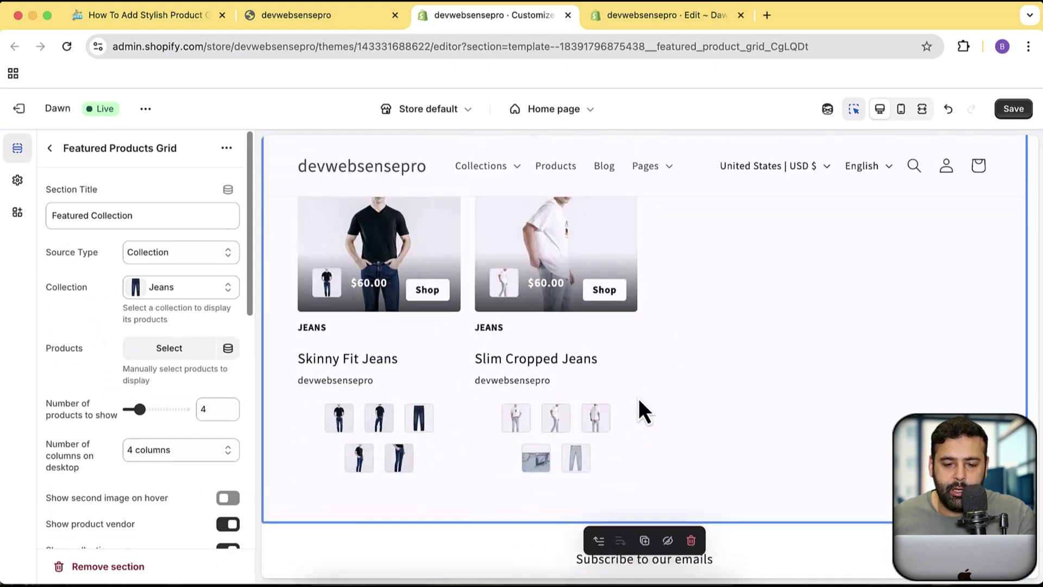
{"action": "scroll", "coordinate": [592, 435], "scroll_direction": "up", "scroll_amount": 1}
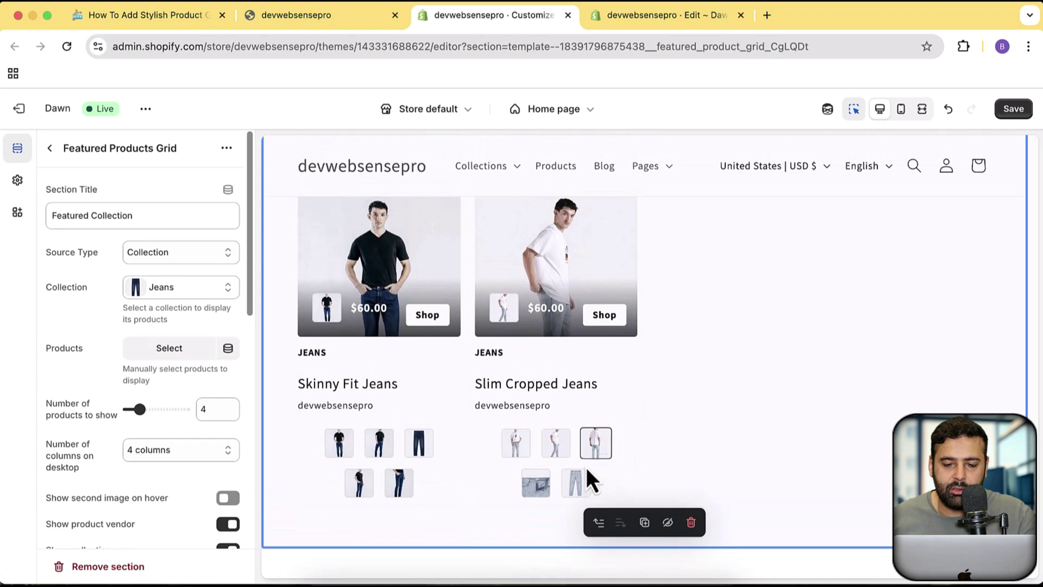
{"action": "left_click", "coordinate": [577, 484]}
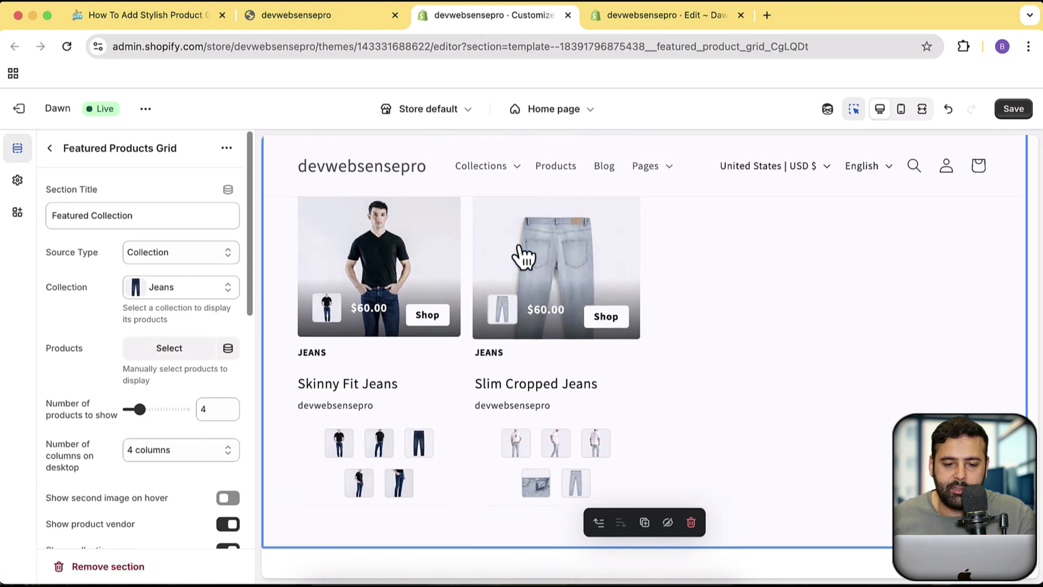
Open the Source Type dropdown listing Collection and Manual Product Selection
{"action": "scroll", "coordinate": [703, 344], "scroll_direction": "up", "scroll_amount": 4}
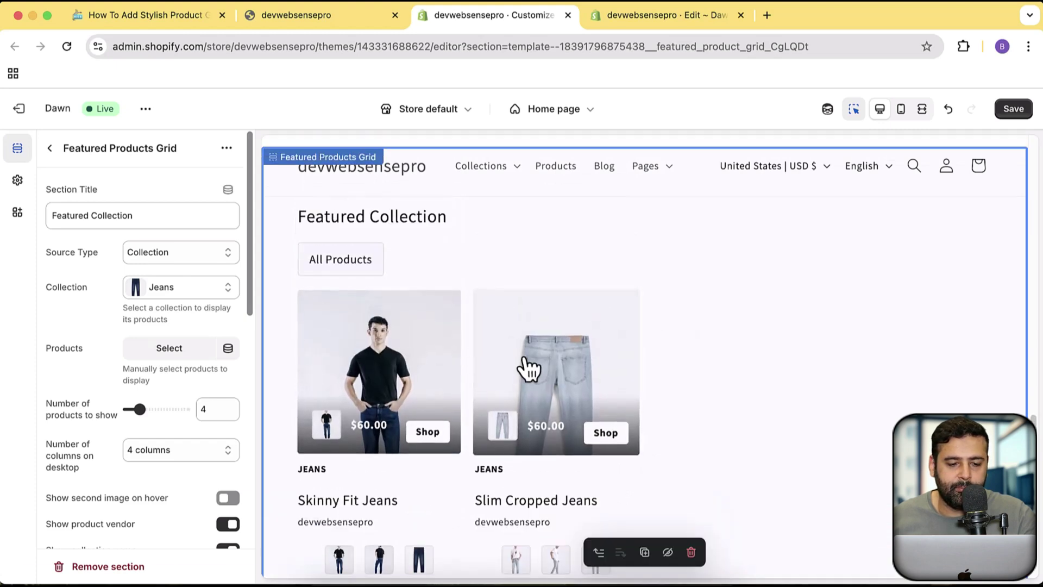
{"action": "scroll", "coordinate": [68, 293], "scroll_direction": "down", "scroll_amount": 3}
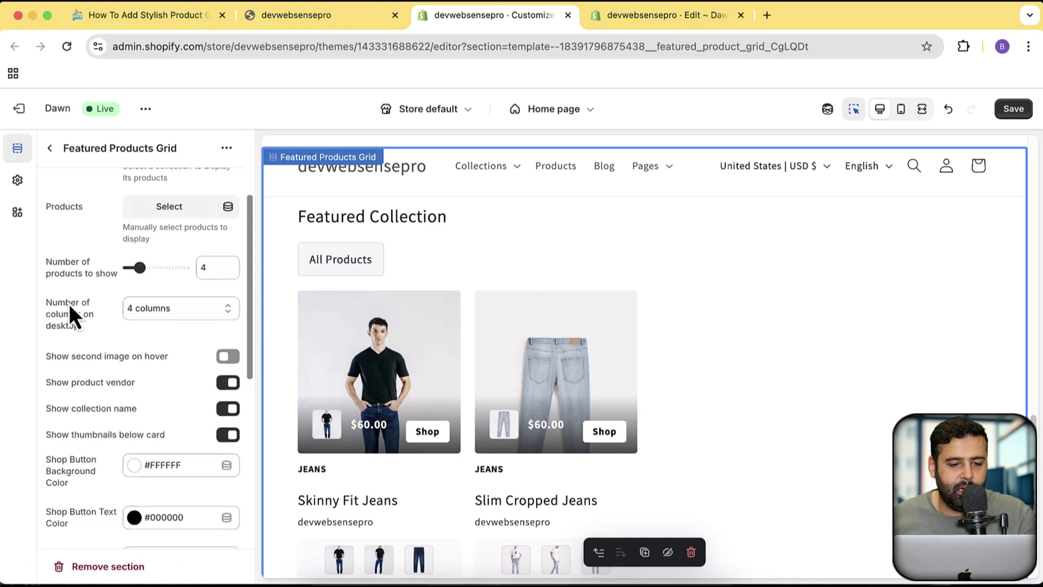
{"action": "scroll", "coordinate": [70, 304], "scroll_direction": "up", "scroll_amount": 2}
{"action": "left_click", "coordinate": [210, 218]}
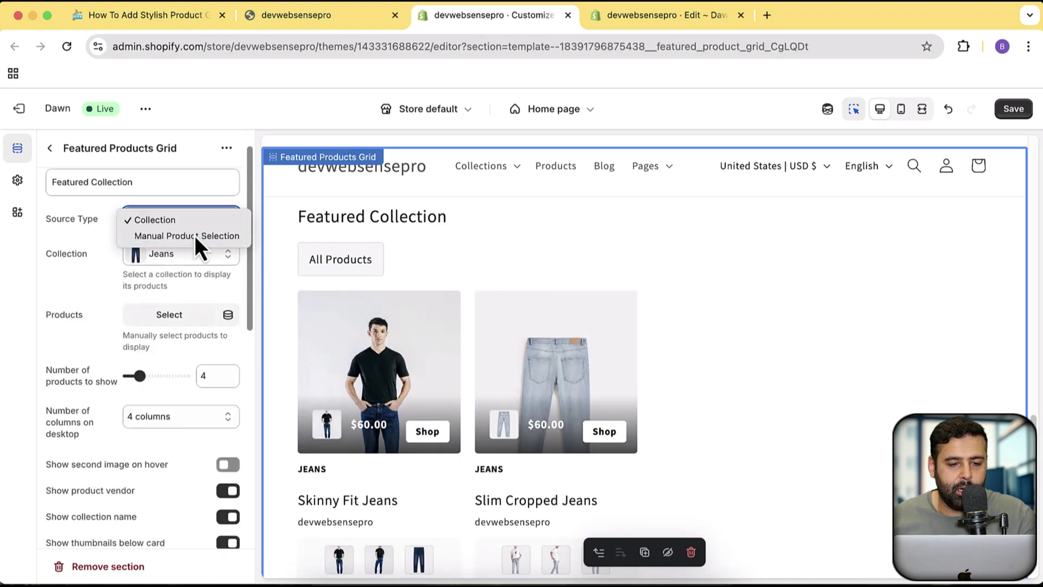
Switch Source Type to Manual Product Selection and tick four products, closing the picker unconfirmed
{"action": "left_click", "coordinate": [195, 236]}
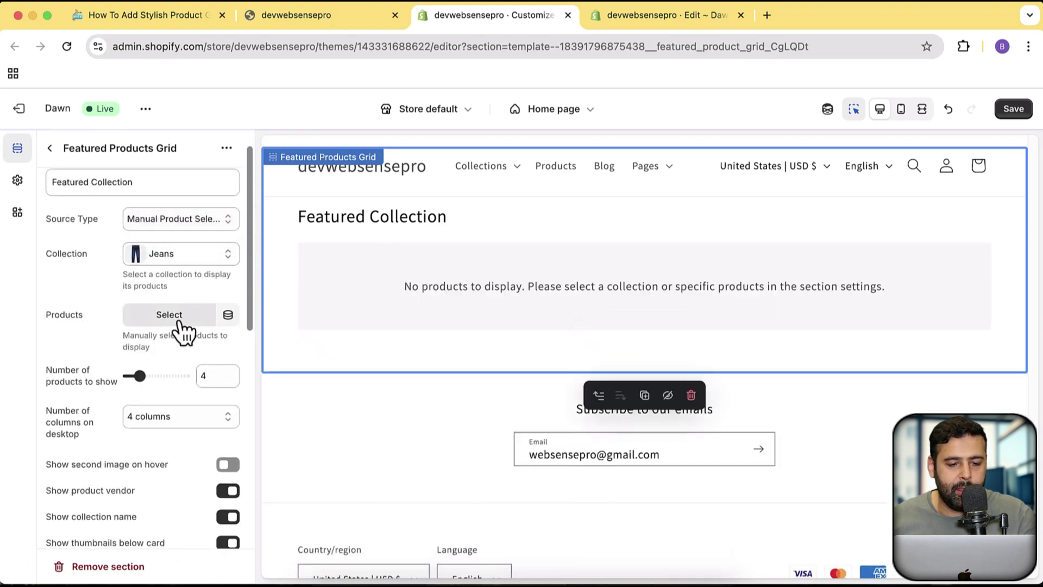
{"action": "left_click", "coordinate": [180, 320]}
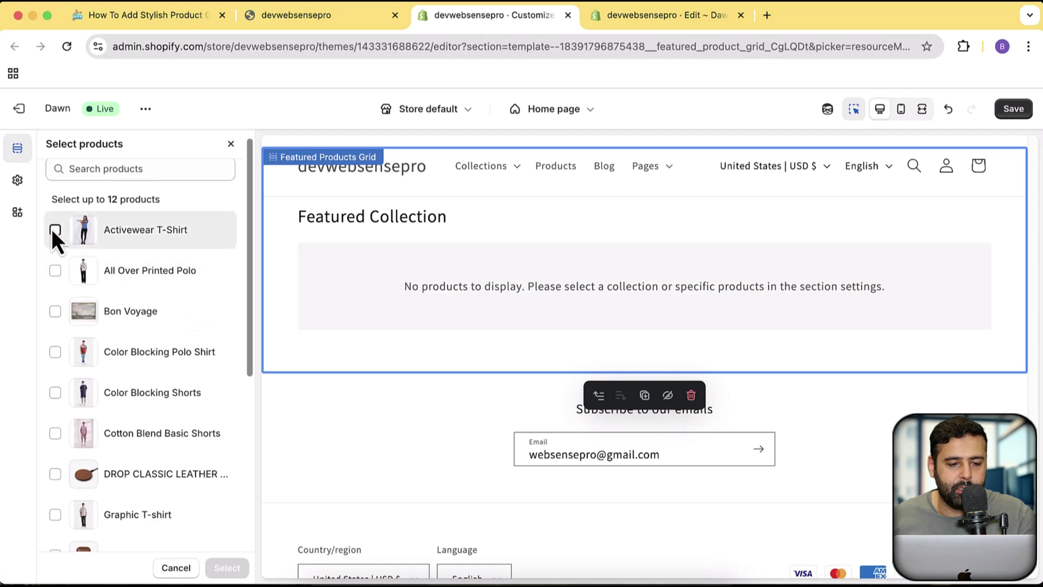
{"action": "left_click", "coordinate": [55, 229]}
{"action": "left_click", "coordinate": [55, 270]}
{"action": "left_click", "coordinate": [55, 352]}
{"action": "left_click", "coordinate": [56, 393]}
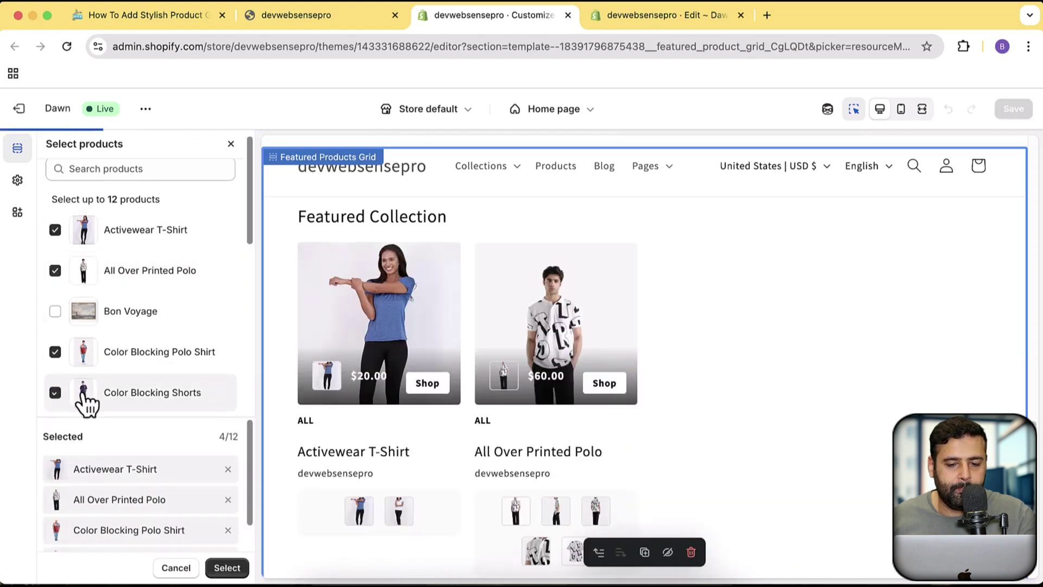
{"action": "scroll", "coordinate": [752, 399], "scroll_direction": "down", "scroll_amount": 5}
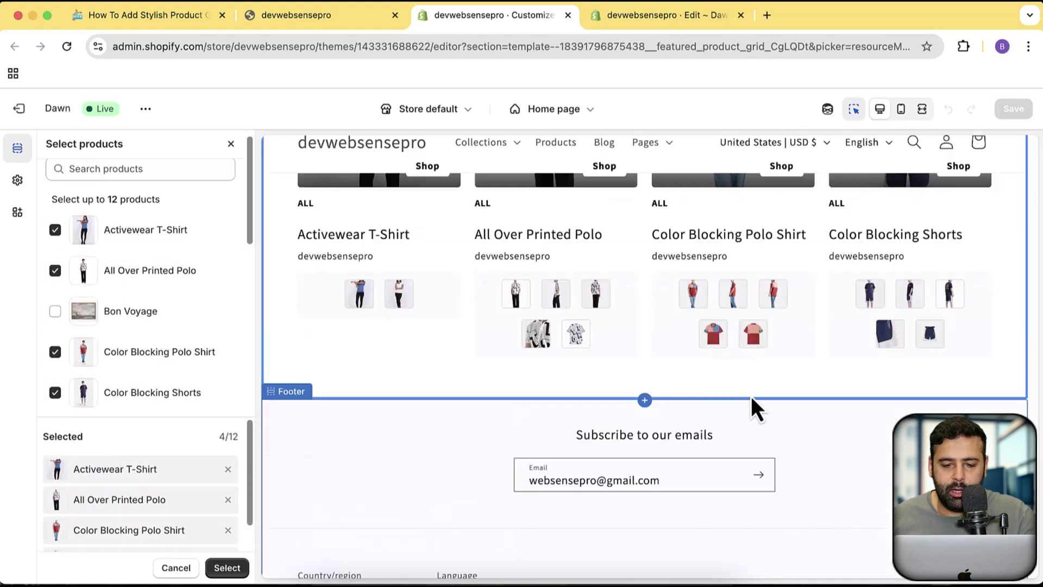
{"action": "scroll", "coordinate": [745, 380], "scroll_direction": "up", "scroll_amount": 5}
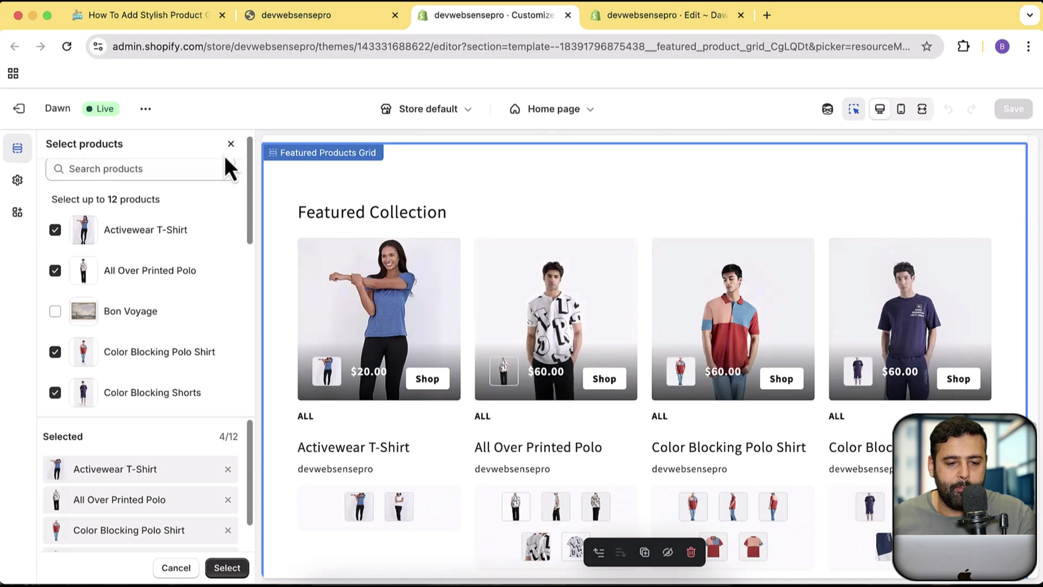
{"action": "left_click", "coordinate": [231, 144]}
Pick Activewear T-Shirt, All Over Printed Polo, Color Blocking Polo Shirt and Color Blocking Shorts, and confirm
{"action": "scroll", "coordinate": [185, 305], "scroll_direction": "down", "scroll_amount": 15}
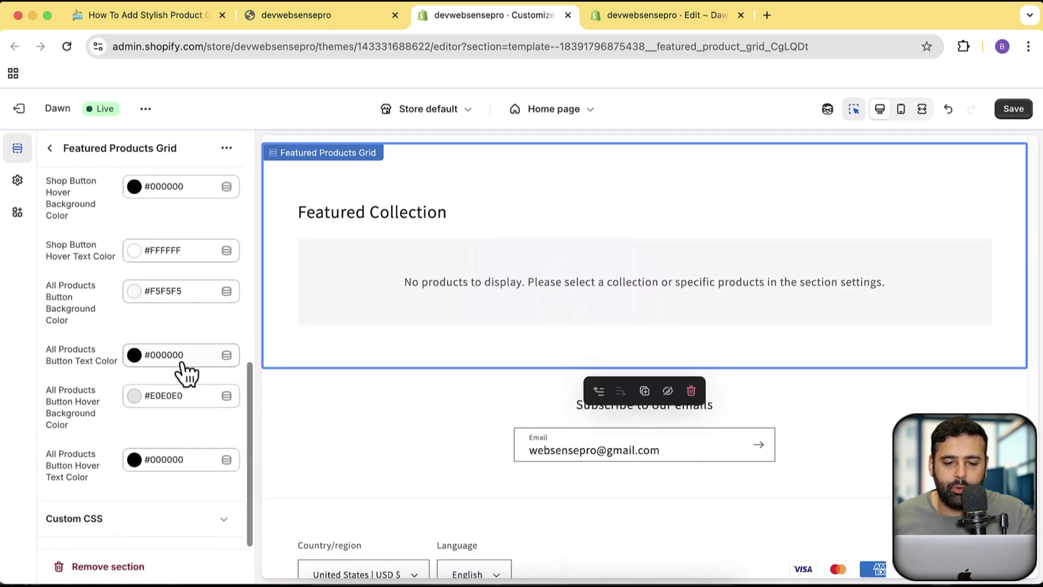
{"action": "scroll", "coordinate": [184, 374], "scroll_direction": "up", "scroll_amount": 10}
{"action": "scroll", "coordinate": [461, 360], "scroll_direction": "up", "scroll_amount": 3}
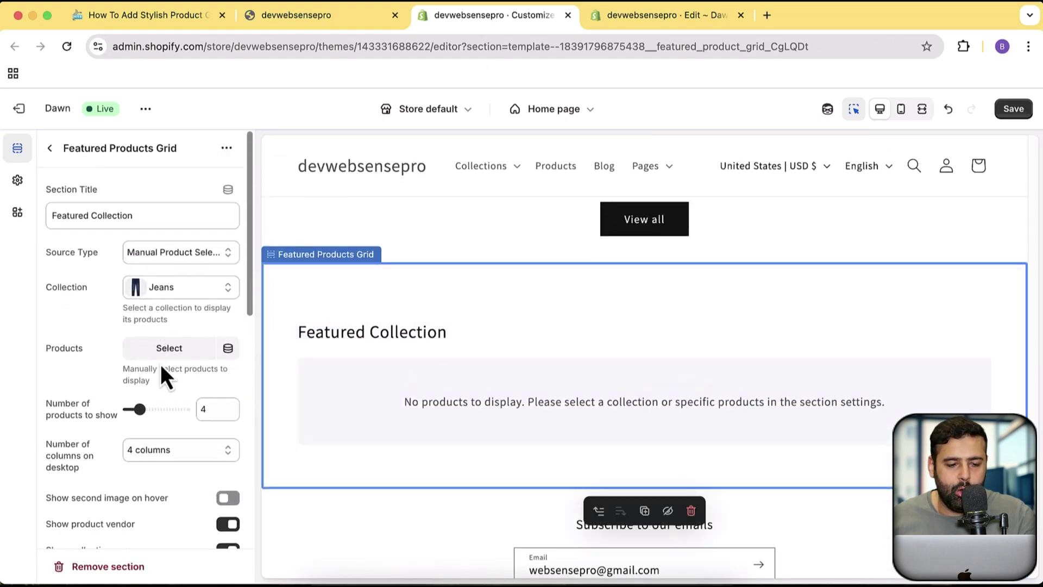
{"action": "left_click", "coordinate": [165, 356]}
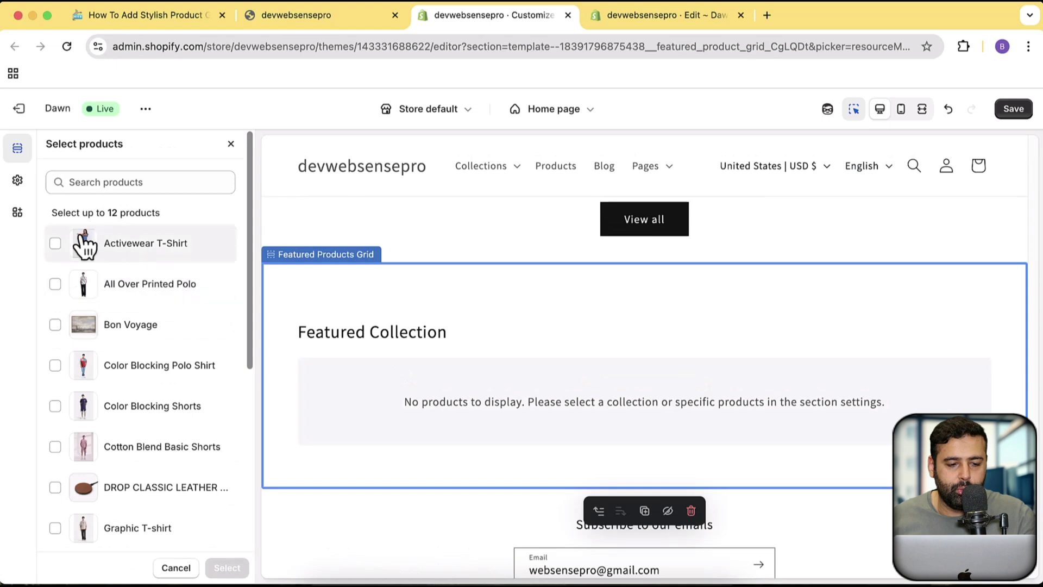
{"action": "left_click", "coordinate": [84, 247]}
{"action": "left_click", "coordinate": [59, 288]}
{"action": "left_click", "coordinate": [54, 365]}
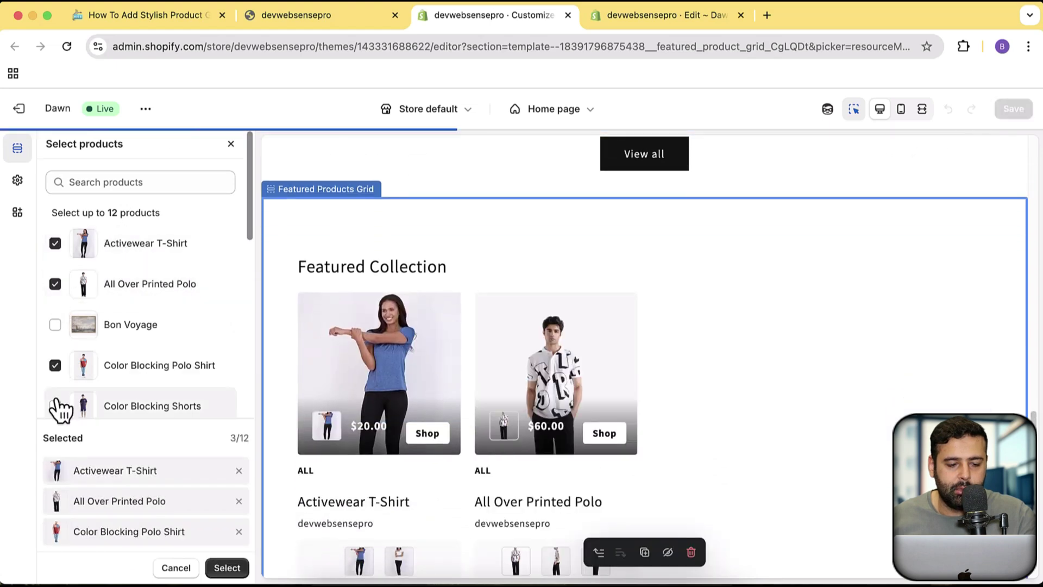
{"action": "left_click", "coordinate": [55, 406]}
{"action": "left_click", "coordinate": [223, 568]}
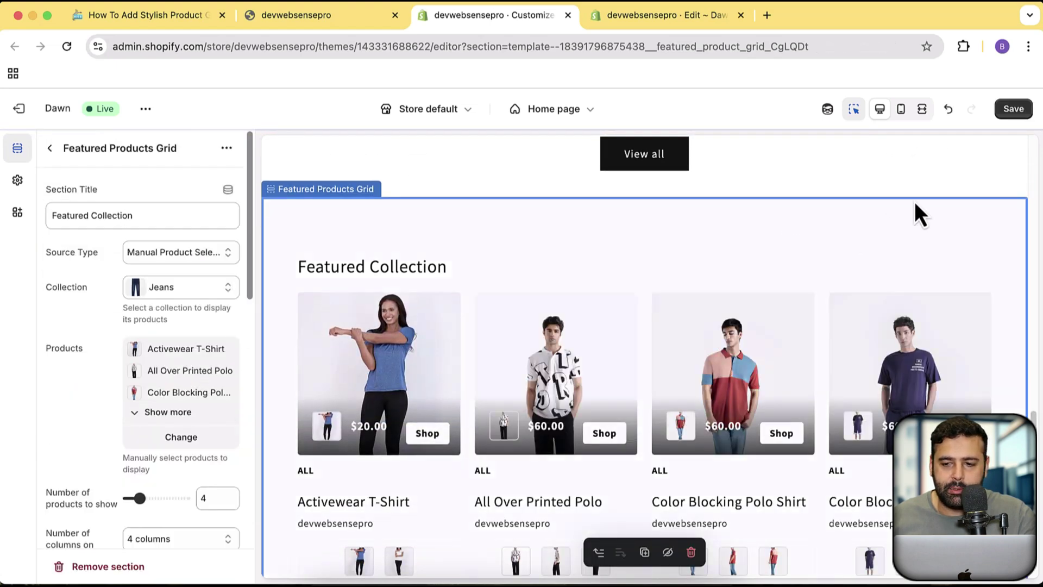
Save the customizer changes and select the Featured Products Grid in the preview
{"action": "left_click", "coordinate": [1015, 114]}
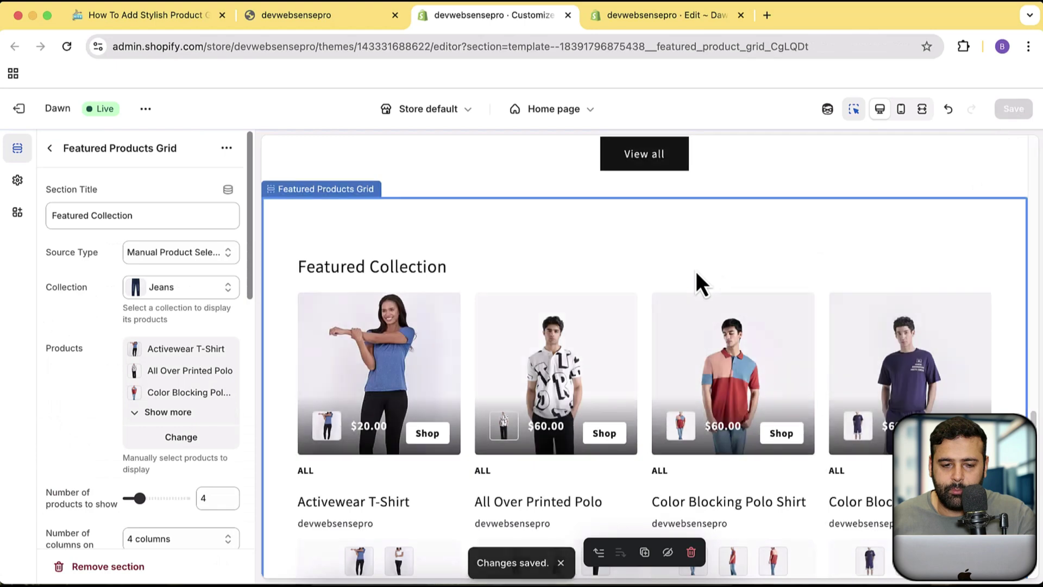
{"action": "scroll", "coordinate": [695, 279], "scroll_direction": "down", "scroll_amount": 5}
{"action": "scroll", "coordinate": [635, 321], "scroll_direction": "up", "scroll_amount": 6}
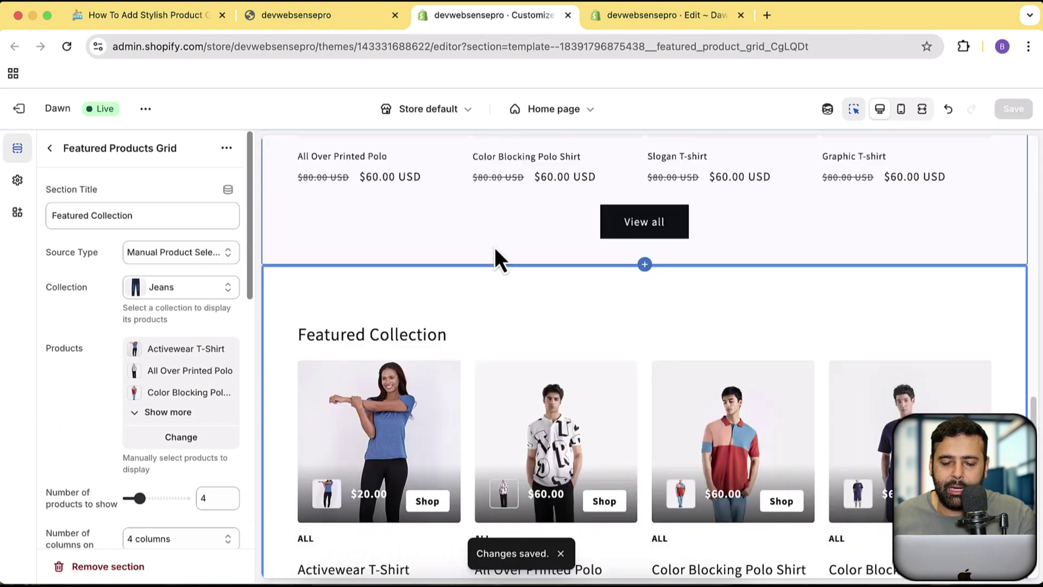
{"action": "left_click", "coordinate": [778, 294]}
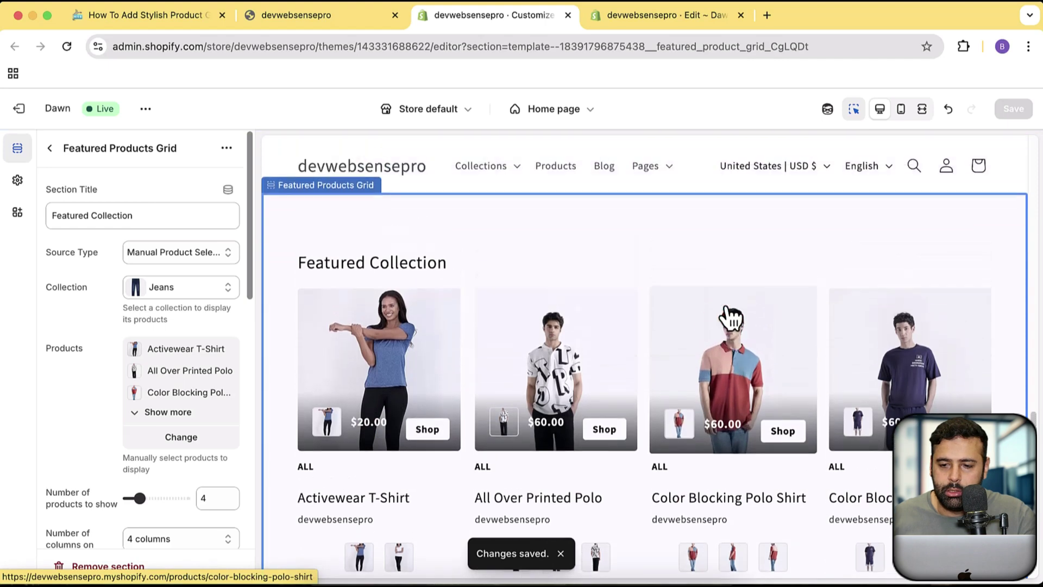
Preview the stacked grid on mobile and toggle Color Blocking Shorts between close-up and model photos
{"action": "left_click", "coordinate": [901, 109]}
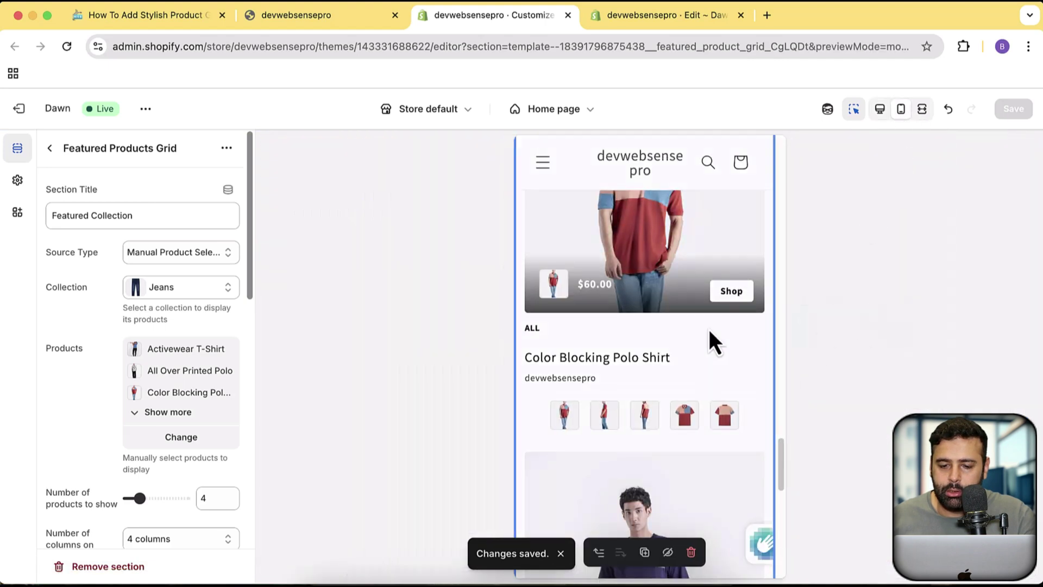
{"action": "scroll", "coordinate": [709, 348], "scroll_direction": "down", "scroll_amount": 5}
{"action": "scroll", "coordinate": [713, 383], "scroll_direction": "down", "scroll_amount": 5}
{"action": "scroll", "coordinate": [712, 387], "scroll_direction": "up", "scroll_amount": 15}
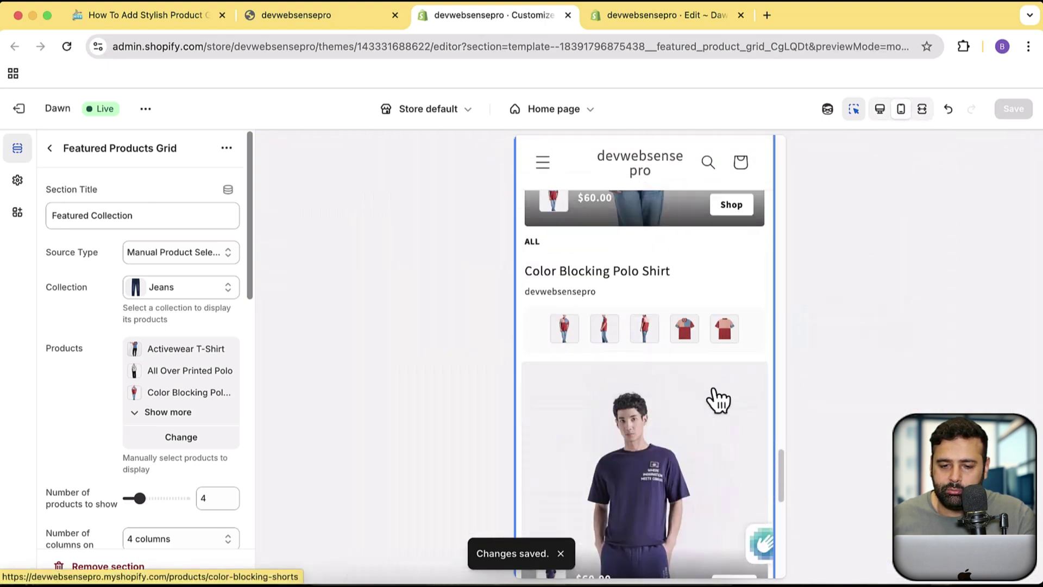
{"action": "scroll", "coordinate": [718, 397], "scroll_direction": "up", "scroll_amount": 10}
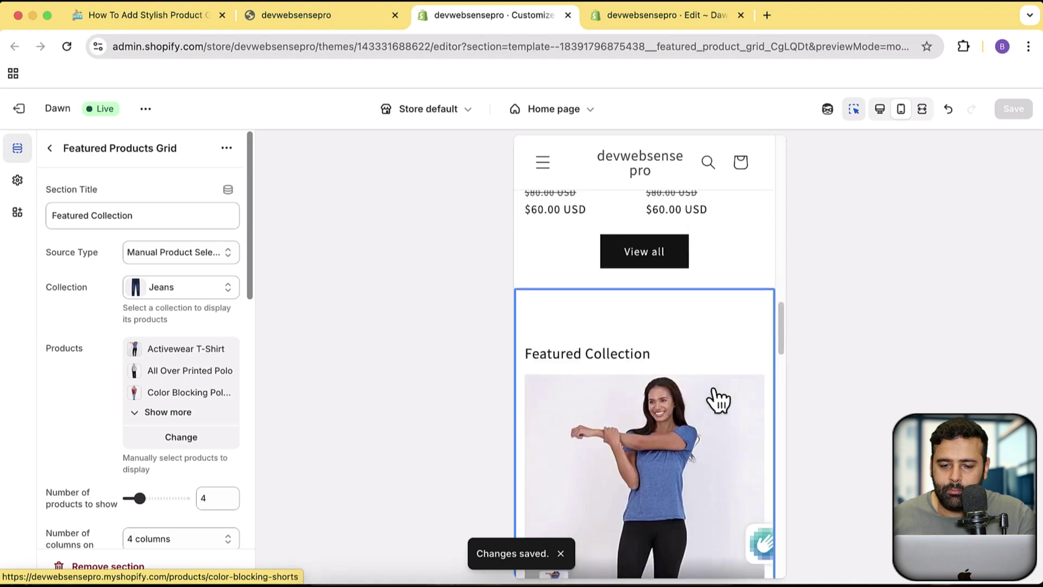
{"action": "scroll", "coordinate": [713, 370], "scroll_direction": "down", "scroll_amount": 3}
{"action": "scroll", "coordinate": [711, 361], "scroll_direction": "down", "scroll_amount": 5}
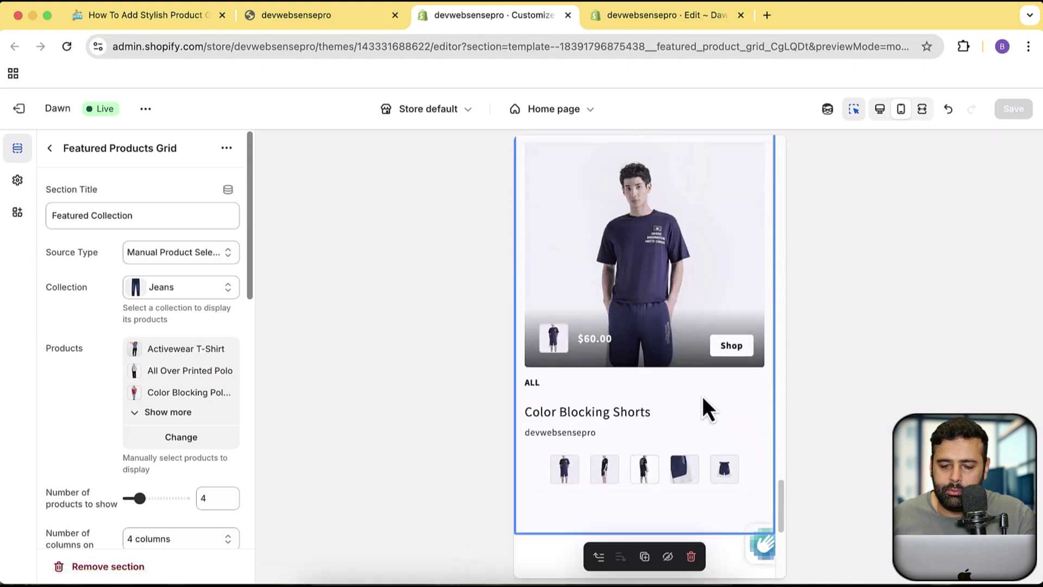
{"action": "left_click", "coordinate": [675, 473]}
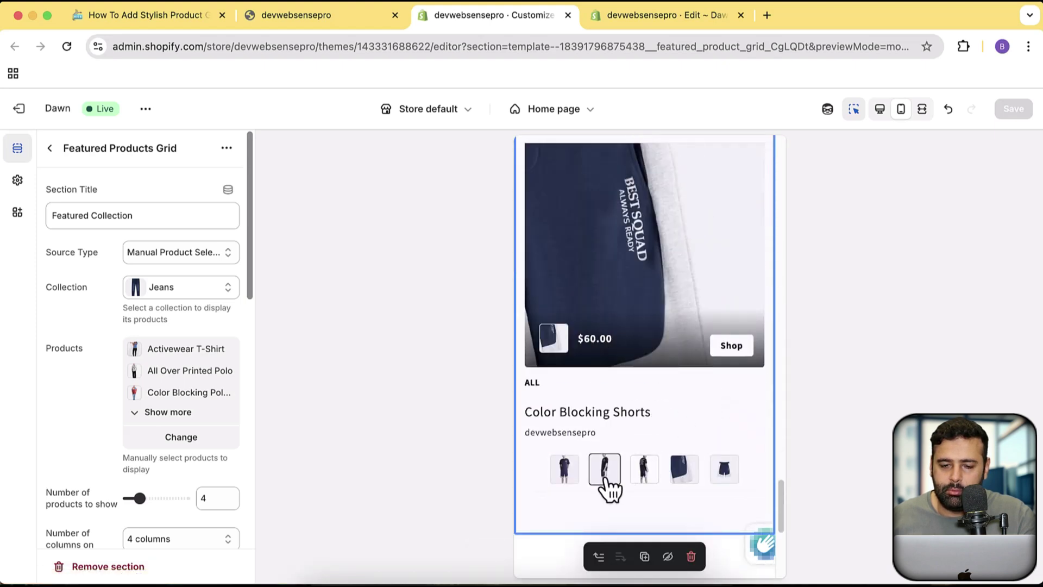
{"action": "left_click", "coordinate": [565, 477]}
{"action": "scroll", "coordinate": [715, 442], "scroll_direction": "up", "scroll_amount": 8}
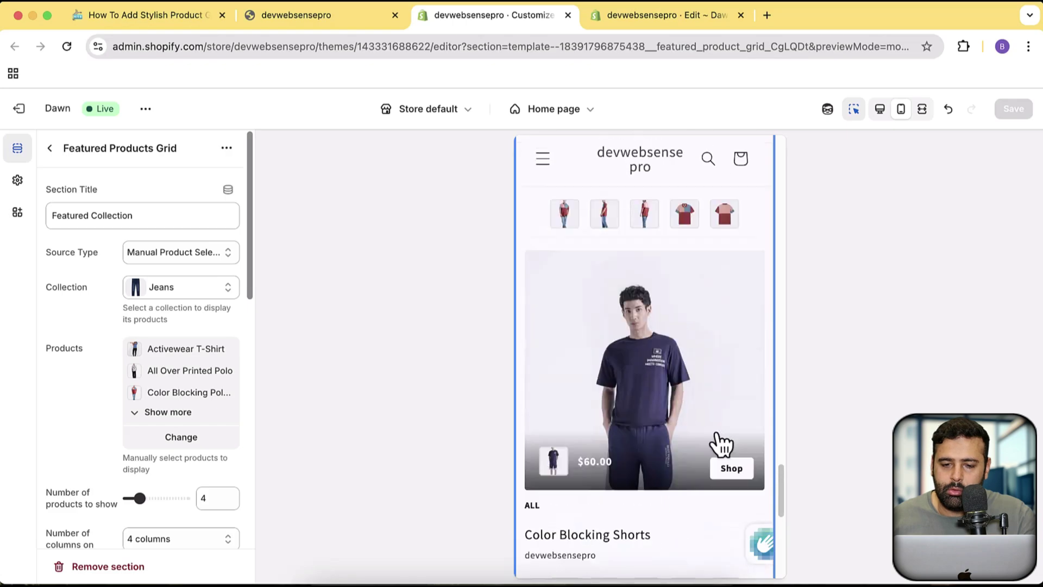